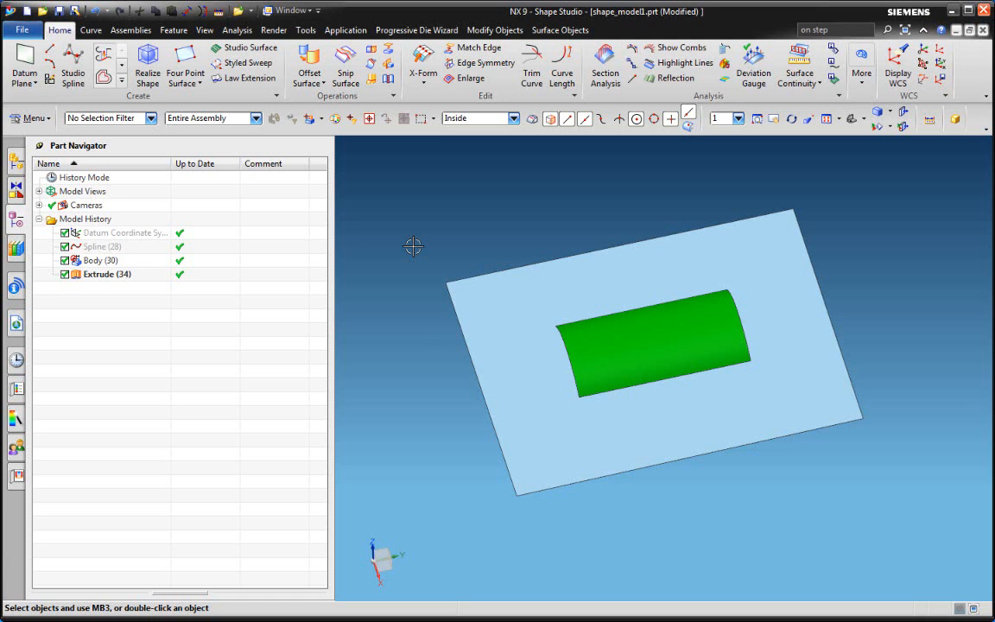
# Step: Examine the curved green extruded surface and the flat sheet body beneath it from several viewing angles
pyautogui.moveTo(544, 358); pyautogui.dragTo(629, 334, button='middle')
pyautogui.scroll(5, 644, 326)
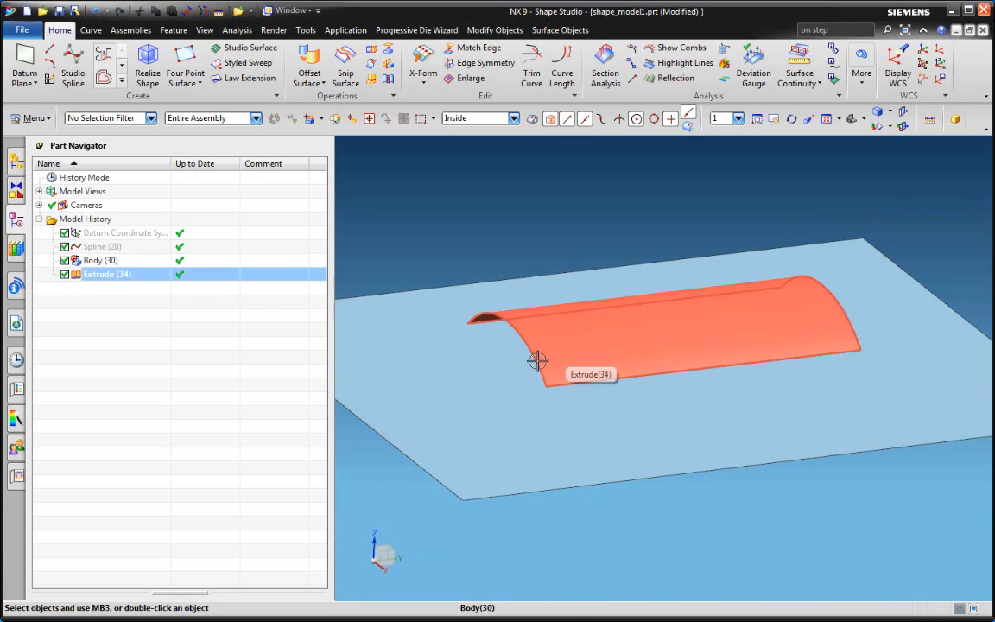
pyautogui.moveTo(602, 250); pyautogui.dragTo(669, 340, button='middle')
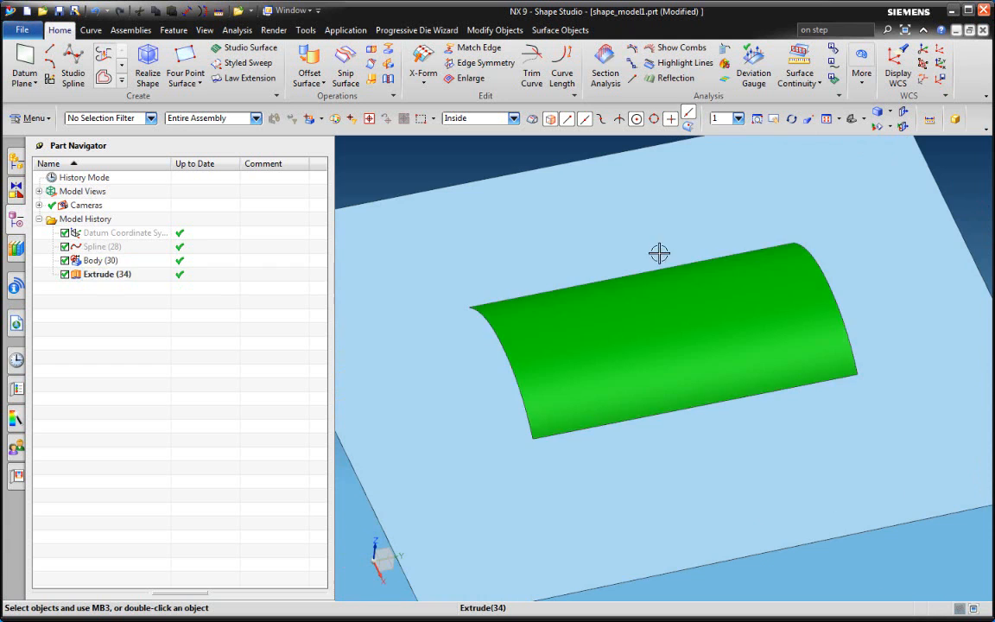
pyautogui.moveTo(657, 253); pyautogui.dragTo(750, 292, button='middle')
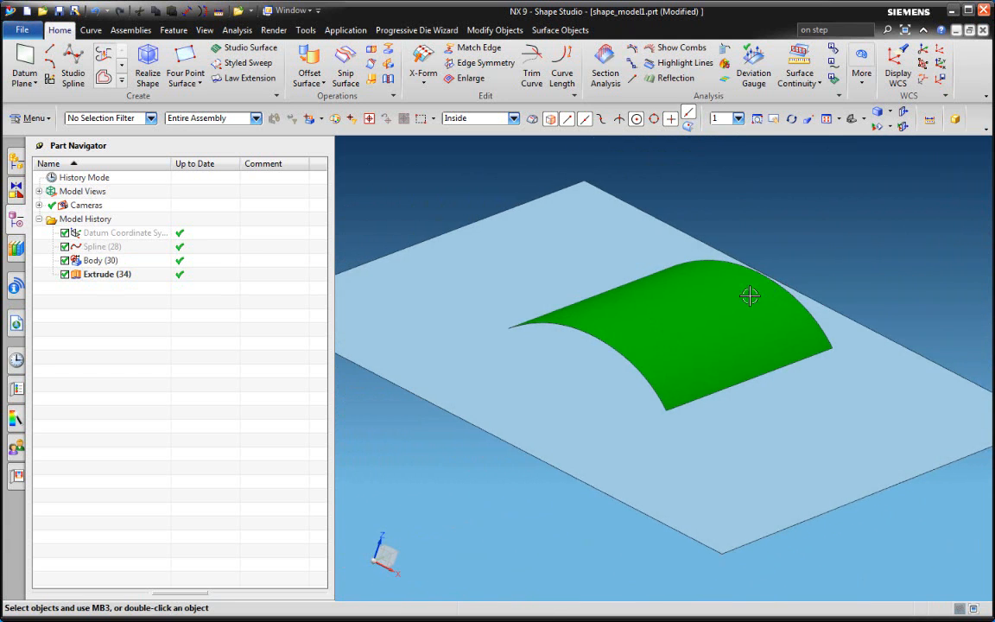
pyautogui.click(655, 326)
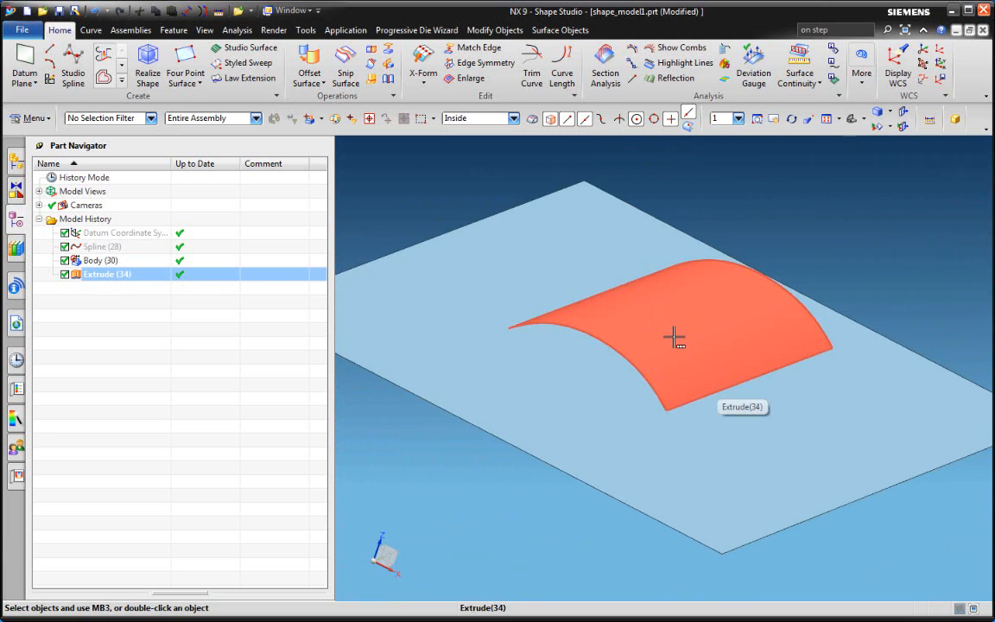
pyautogui.press('Escape')
pyautogui.moveTo(619, 304)
pyautogui.mouseDown(button='middle')
pyautogui.moveTo(696, 291)
pyautogui.moveTo(634, 292)
pyautogui.mouseUp(button='middle')
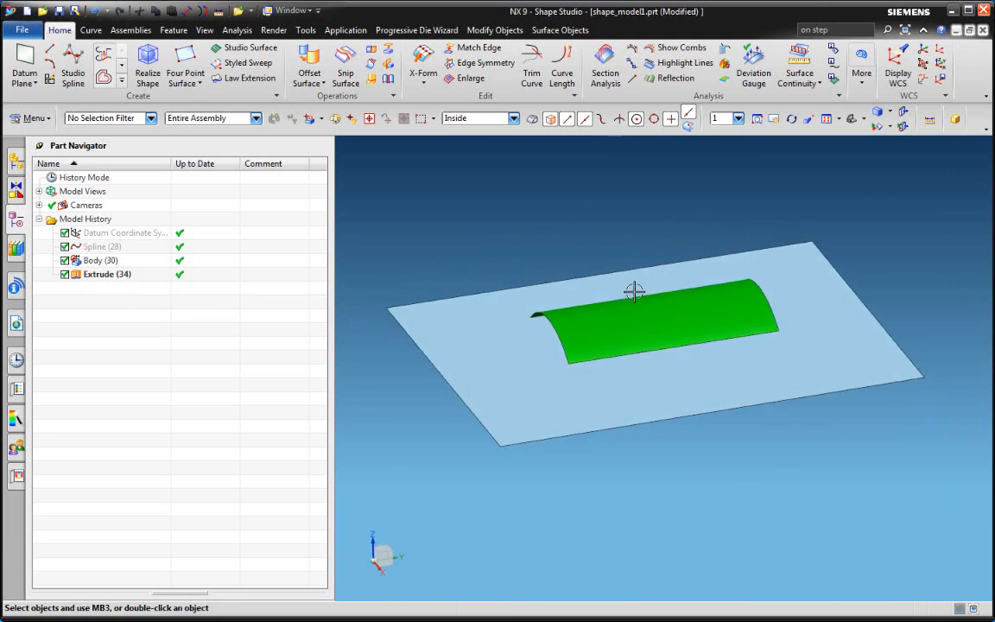
pyautogui.moveTo(593, 218); pyautogui.dragTo(562, 351, button='middle')
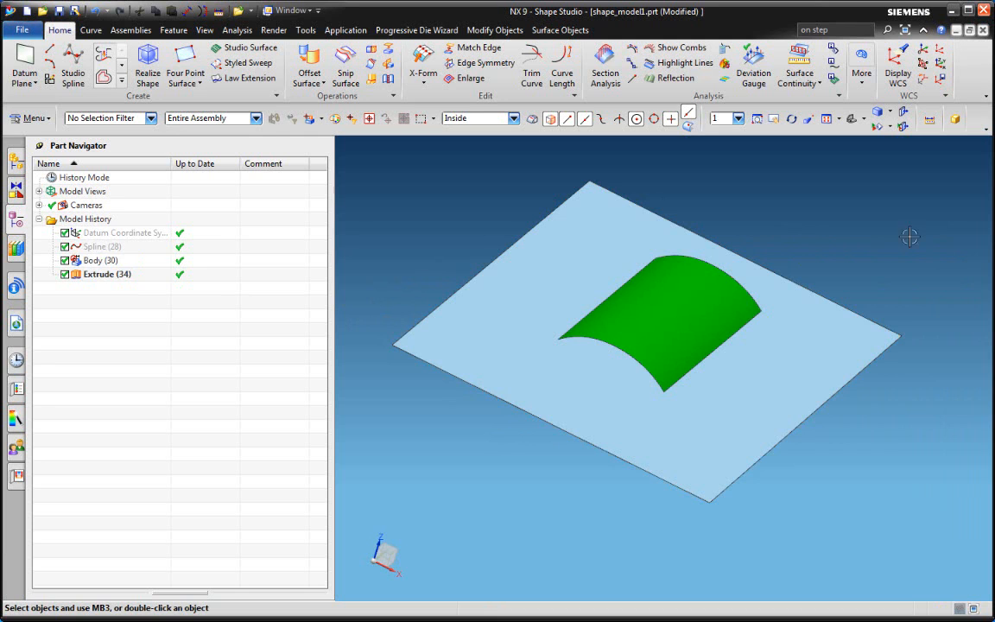
pyautogui.moveTo(655, 323); pyautogui.dragTo(706, 322, button='middle')
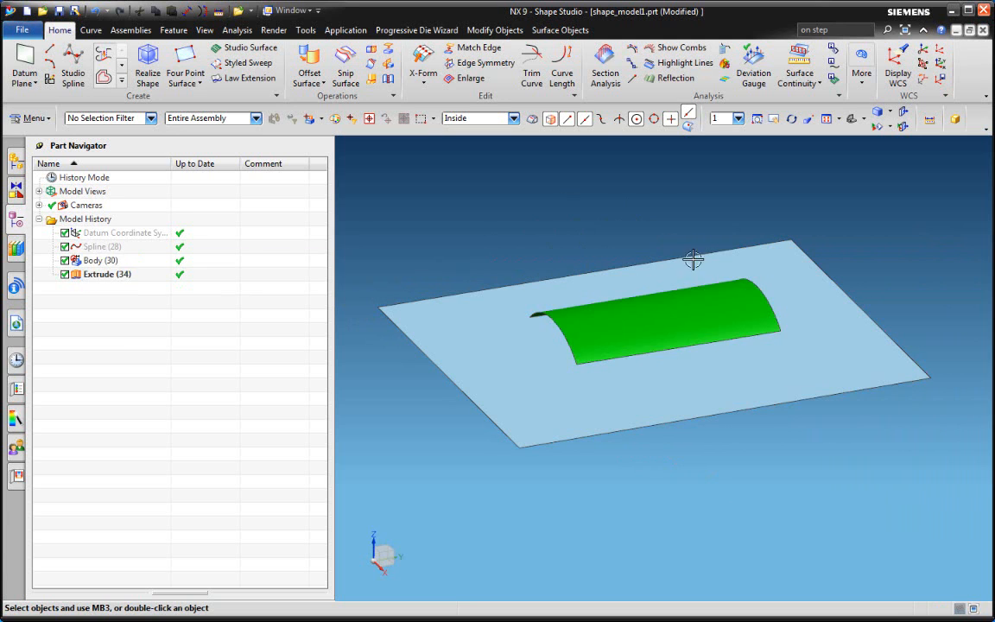
pyautogui.moveTo(693, 260); pyautogui.dragTo(701, 295, button='middle')
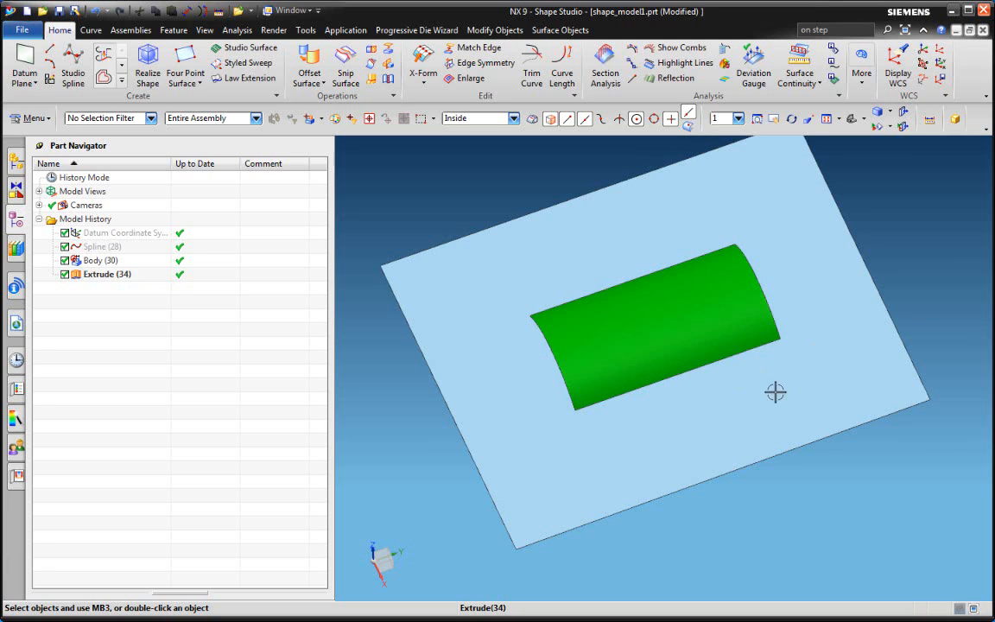
pyautogui.press('Escape')
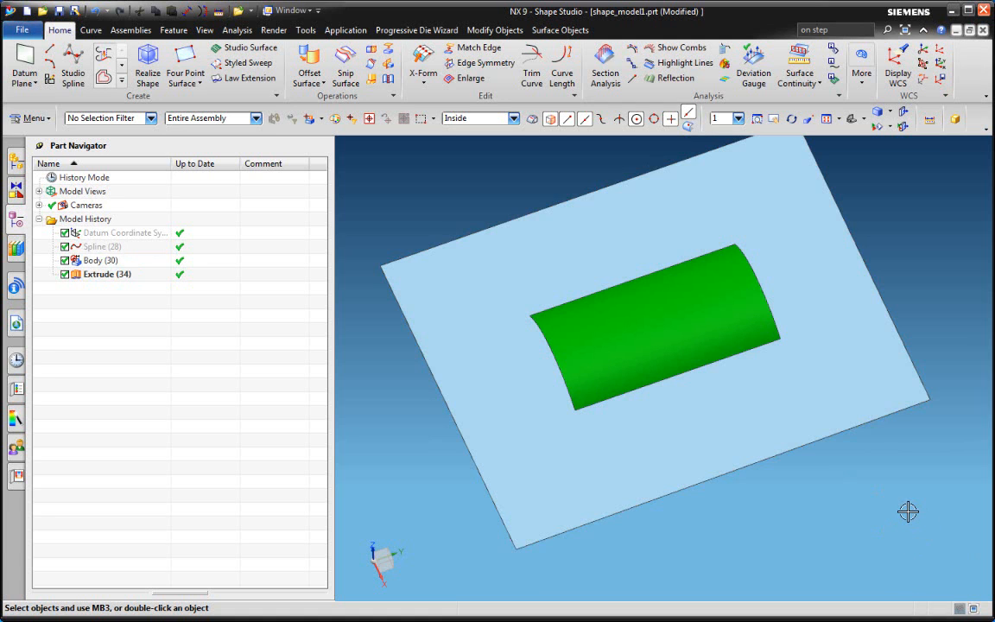
pyautogui.moveTo(702, 402)
pyautogui.mouseDown(button='middle')
pyautogui.moveTo(697, 378)
pyautogui.moveTo(712, 349)
pyautogui.moveTo(669, 397)
pyautogui.moveTo(697, 373)
pyautogui.moveTo(765, 402)
pyautogui.moveTo(693, 378)
pyautogui.moveTo(692, 414)
pyautogui.moveTo(690, 395)
pyautogui.mouseUp(button='middle')
pyautogui.click(645, 312)
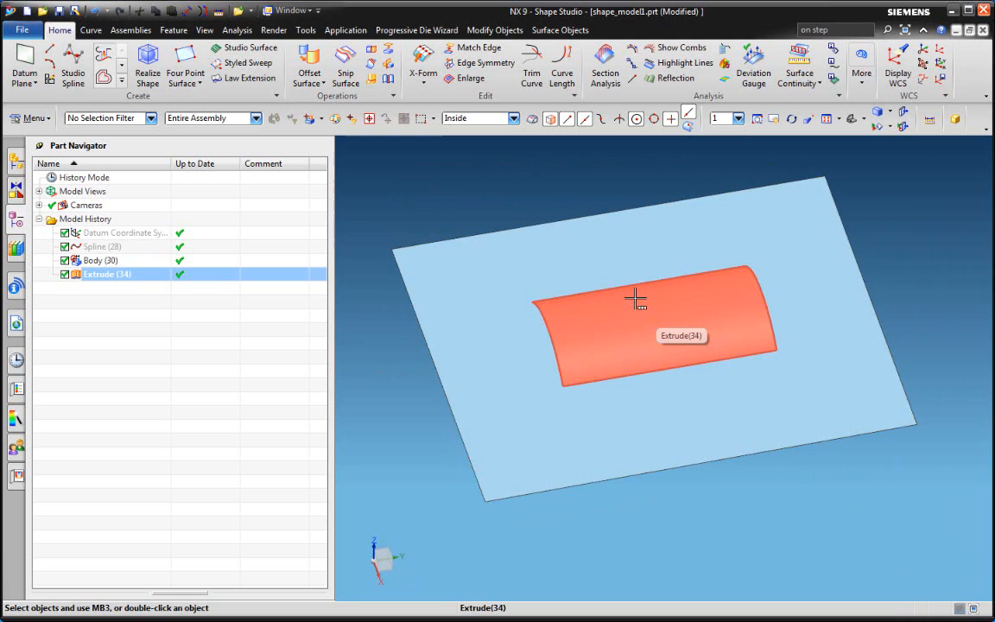
pyautogui.press('Escape')
pyautogui.moveTo(644, 307)
pyautogui.mouseDown(button='middle')
pyautogui.moveTo(660, 277)
pyautogui.moveTo(662, 313)
pyautogui.mouseUp(button='middle')
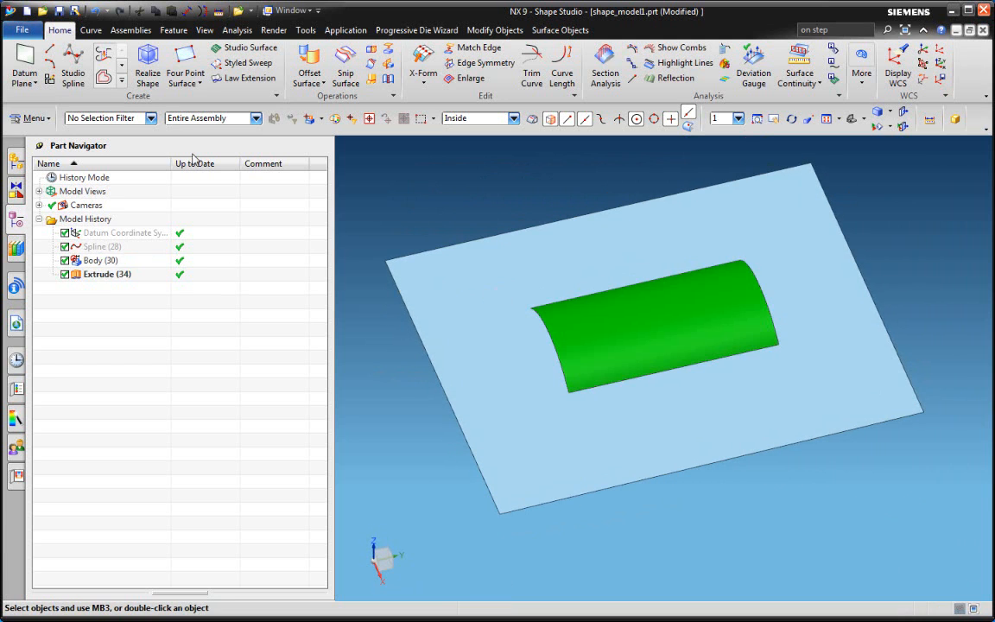
# Step: Switch from Shape Studio to the Sheet Metal application and open the MetaForm command
pyautogui.click(17, 31)
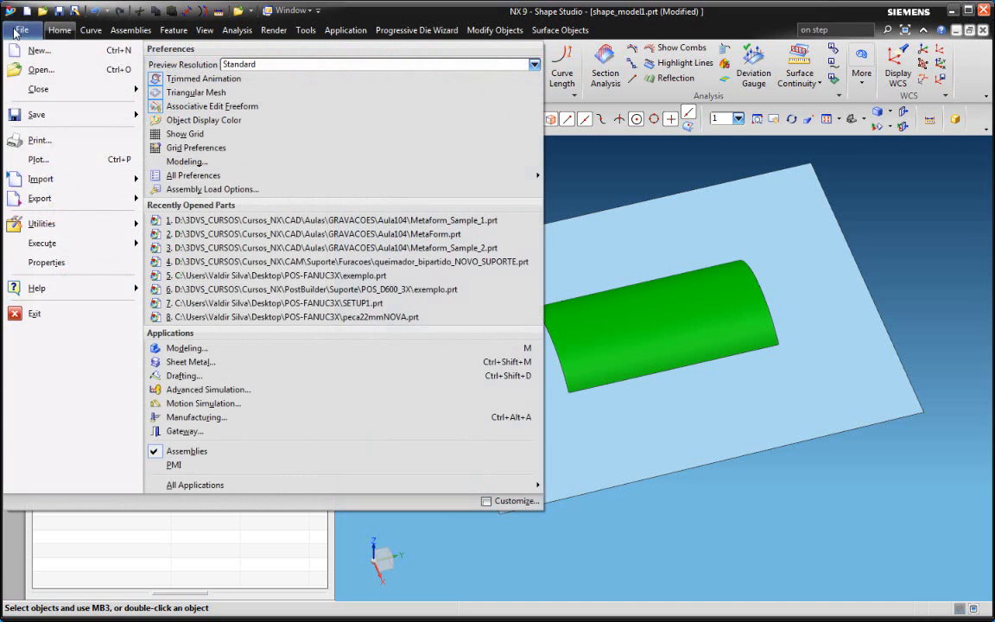
pyautogui.click(200, 363)
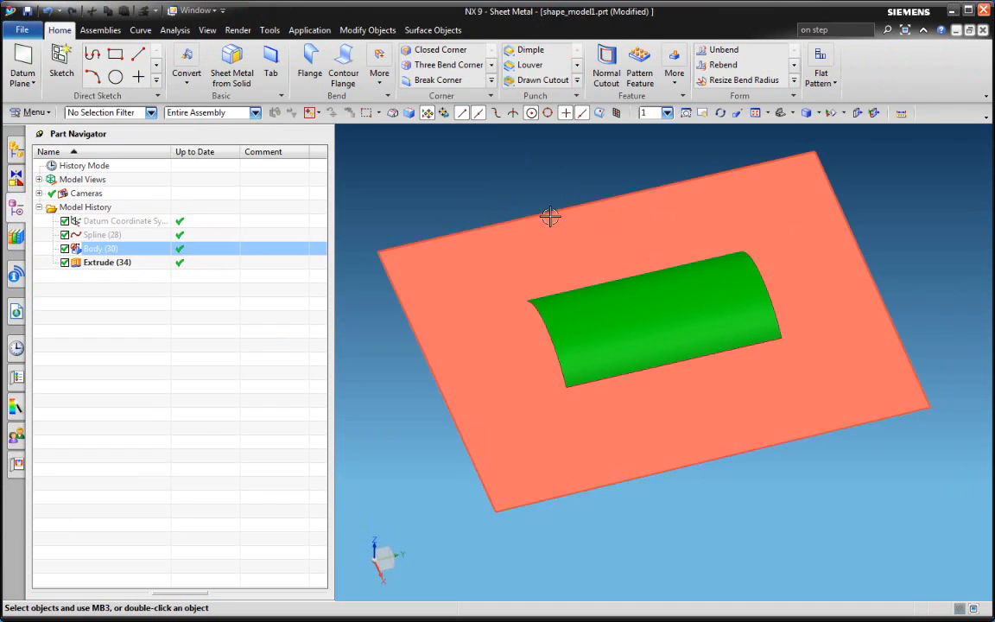
pyautogui.click(380, 77)
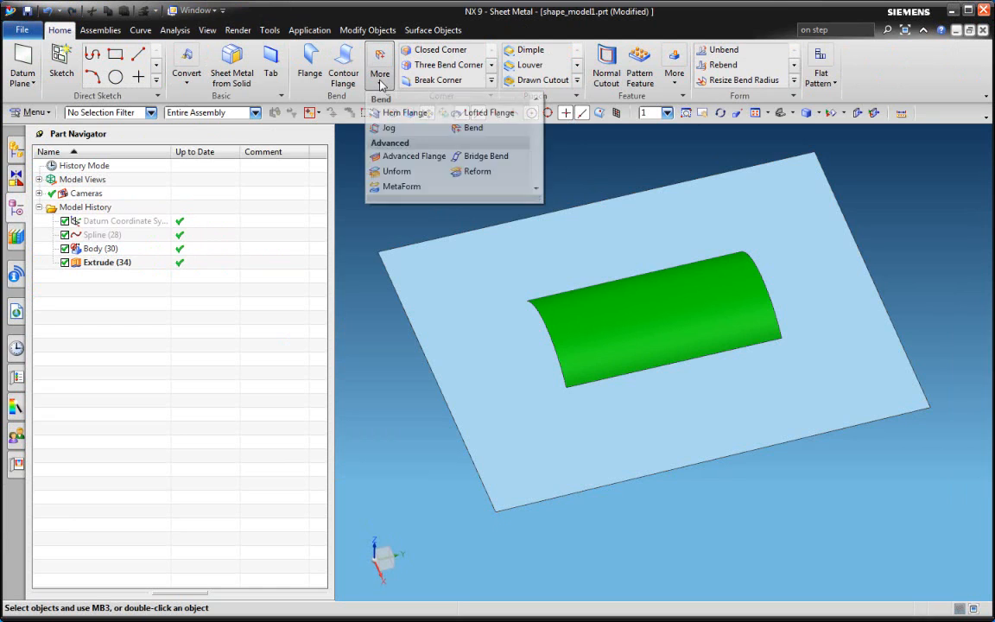
pyautogui.click(402, 187)
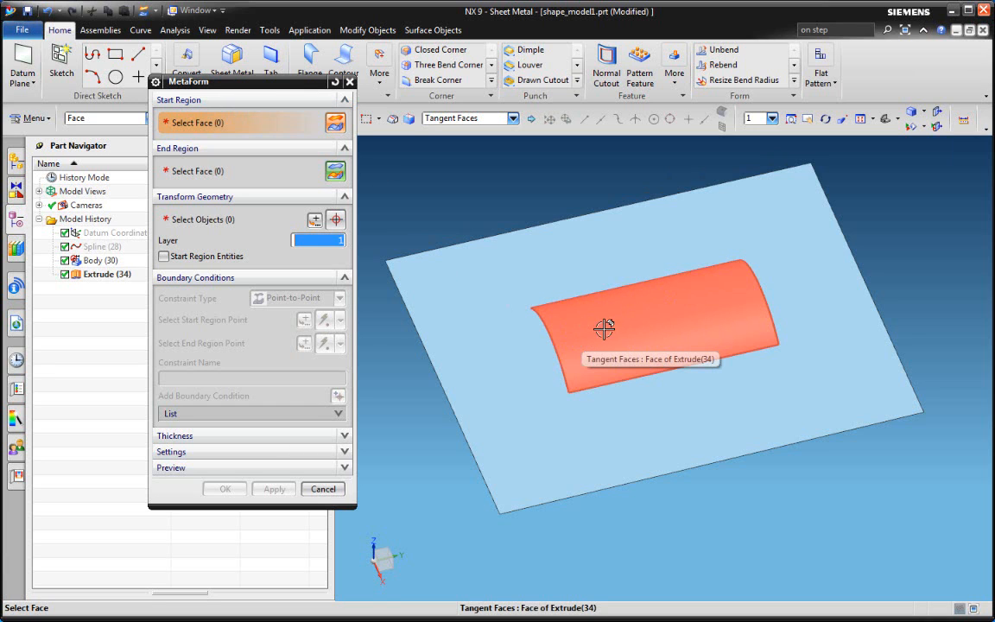
# Step: Examine MetaForm's start region, end region and transform geometry selections in relation to the curved and flat surfaces
pyautogui.moveTo(778, 340); pyautogui.dragTo(683, 287, button='middle')
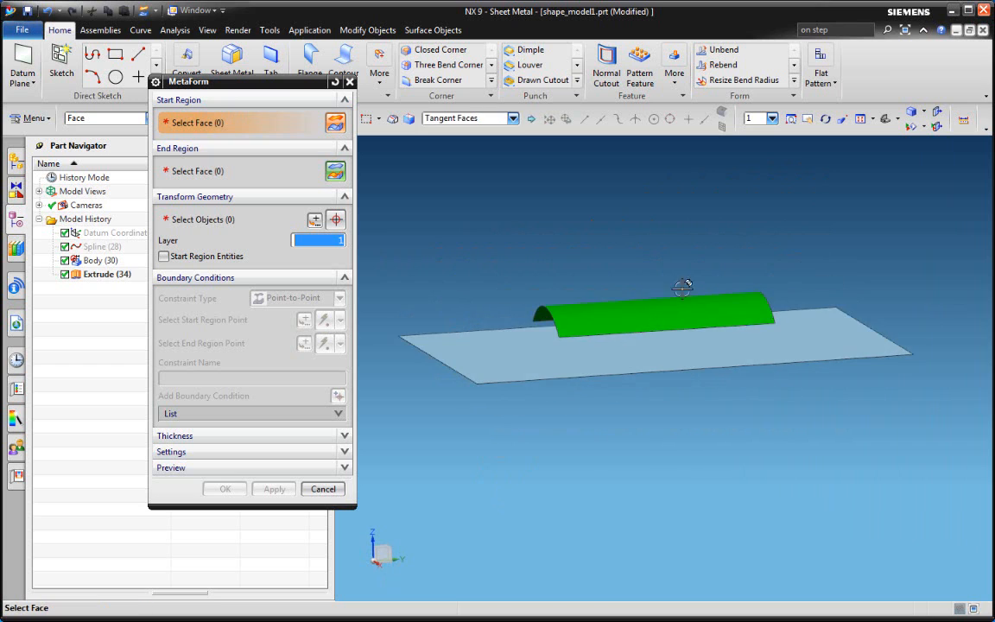
pyautogui.moveTo(615, 304); pyautogui.dragTo(677, 323, button='middle')
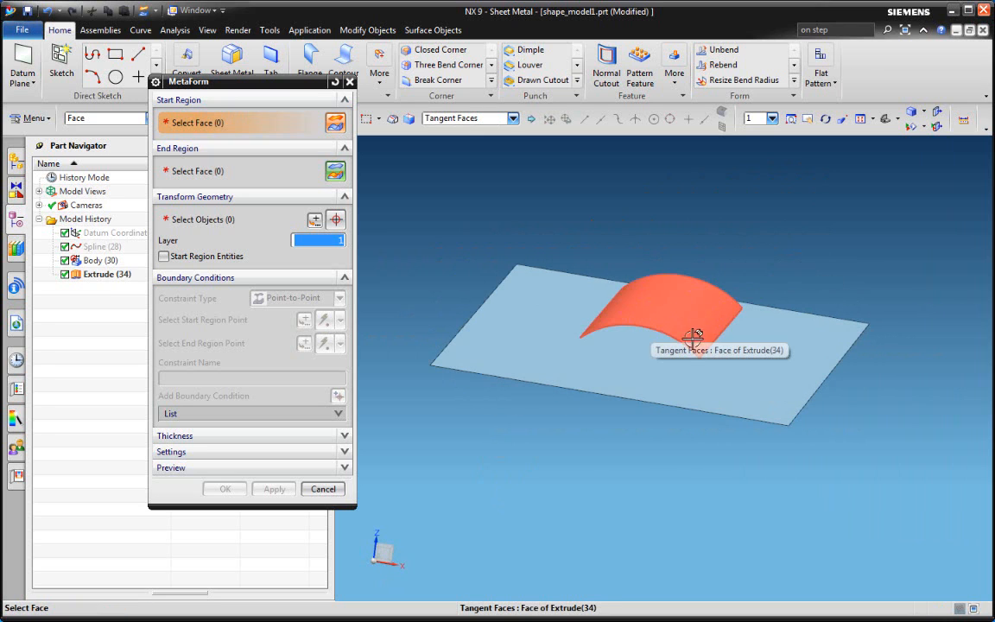
pyautogui.moveTo(696, 327); pyautogui.dragTo(520, 400, button='middle')
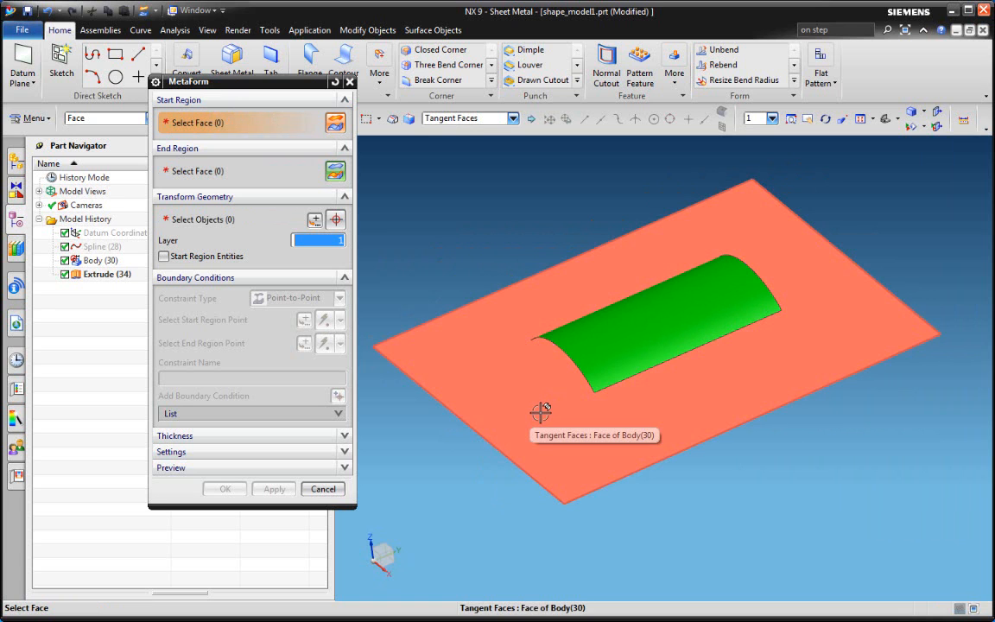
pyautogui.moveTo(541, 413); pyautogui.dragTo(594, 344, button='middle')
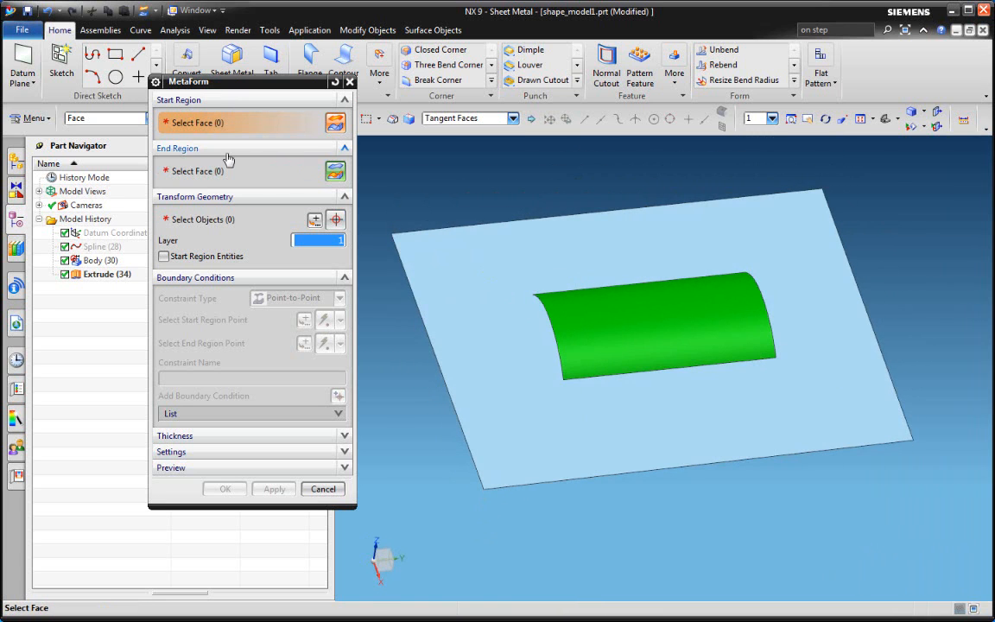
pyautogui.click(205, 171)
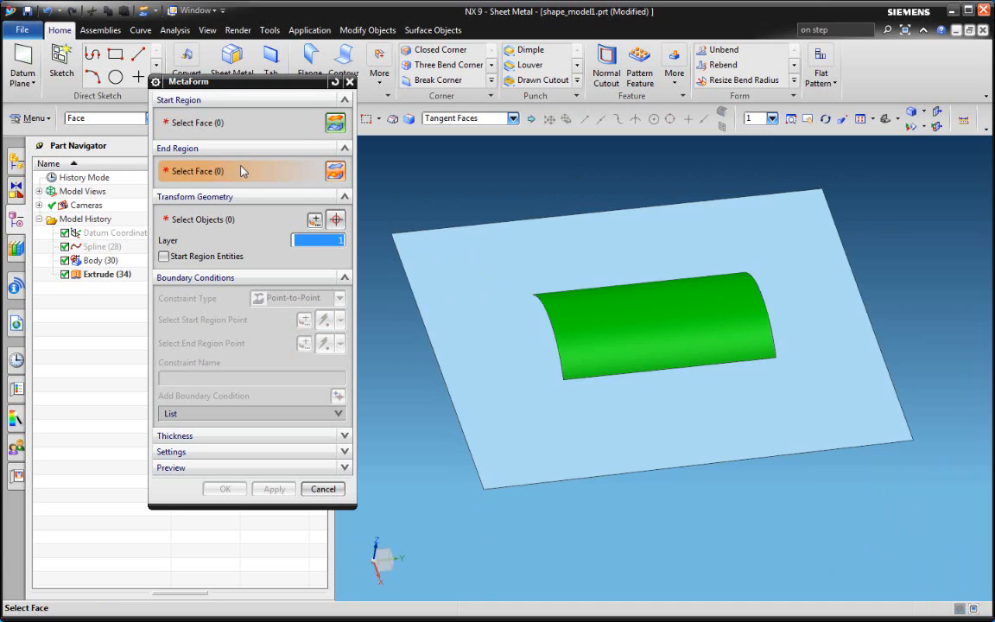
pyautogui.click(199, 220)
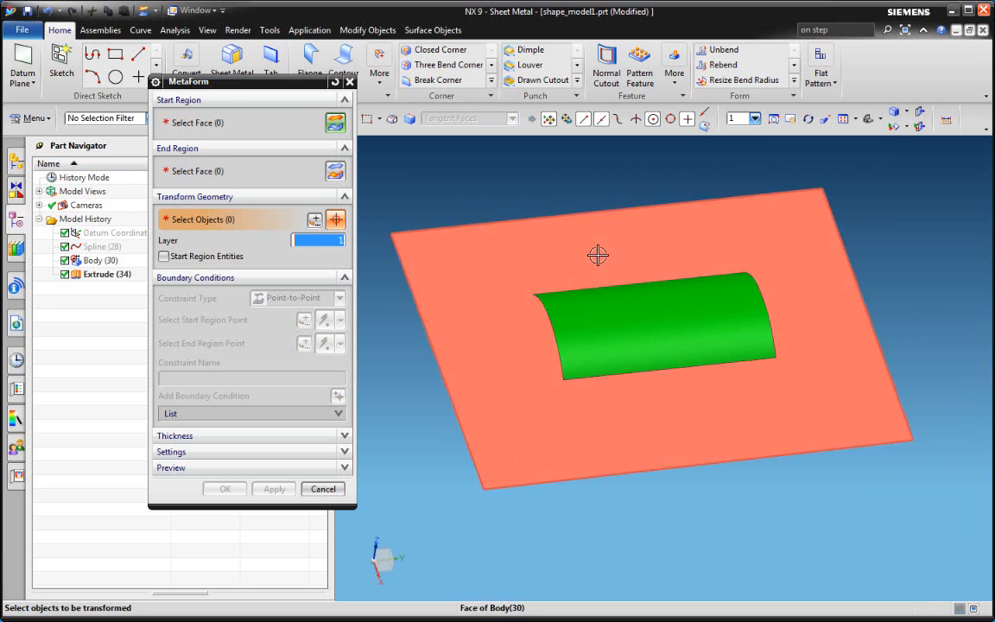
pyautogui.moveTo(595, 256); pyautogui.dragTo(538, 191, button='middle')
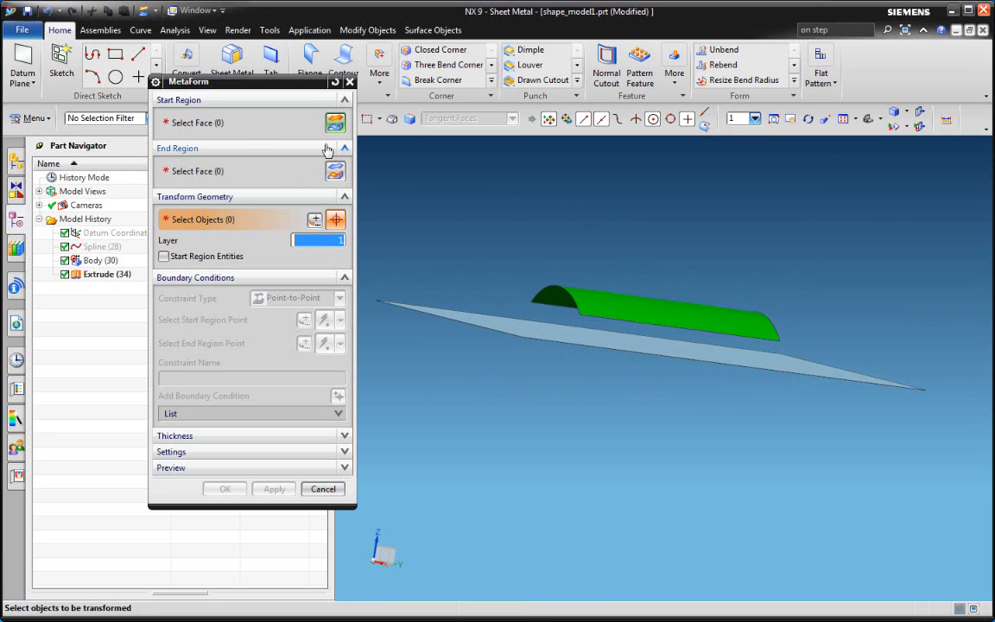
pyautogui.moveTo(656, 219); pyautogui.dragTo(666, 295, button='middle')
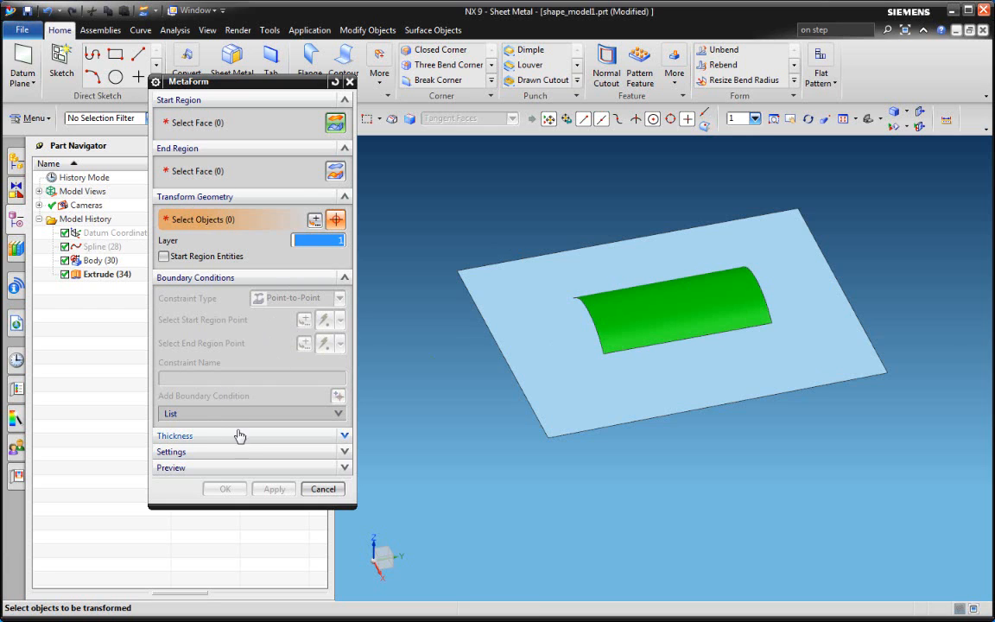
# Step: Review MetaForm's thickness, material properties, hole removal and tolerance settings, and close the dialog without applying it
pyautogui.click(189, 437)
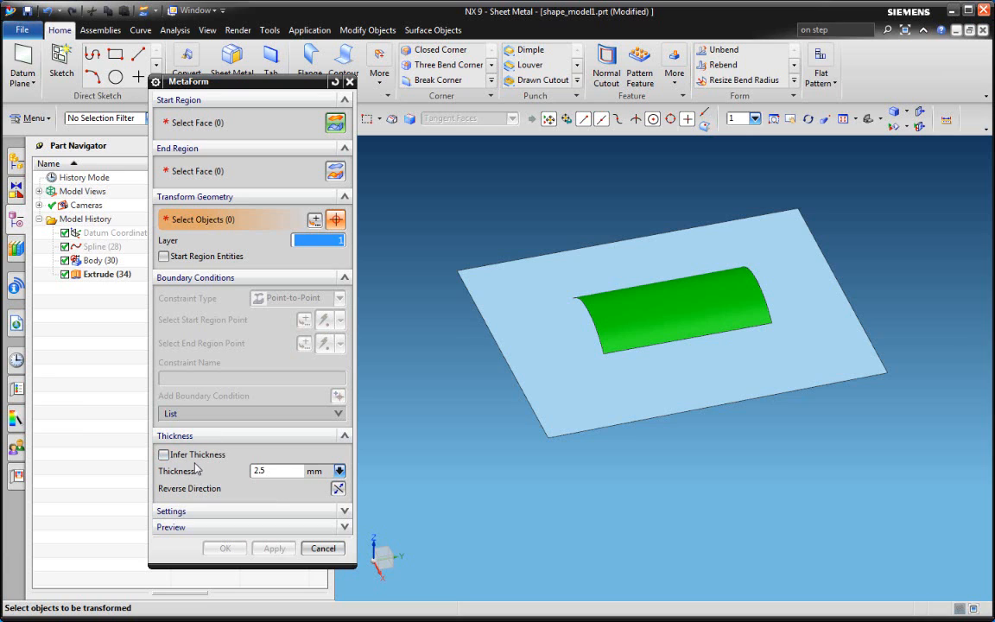
pyautogui.click(287, 472)
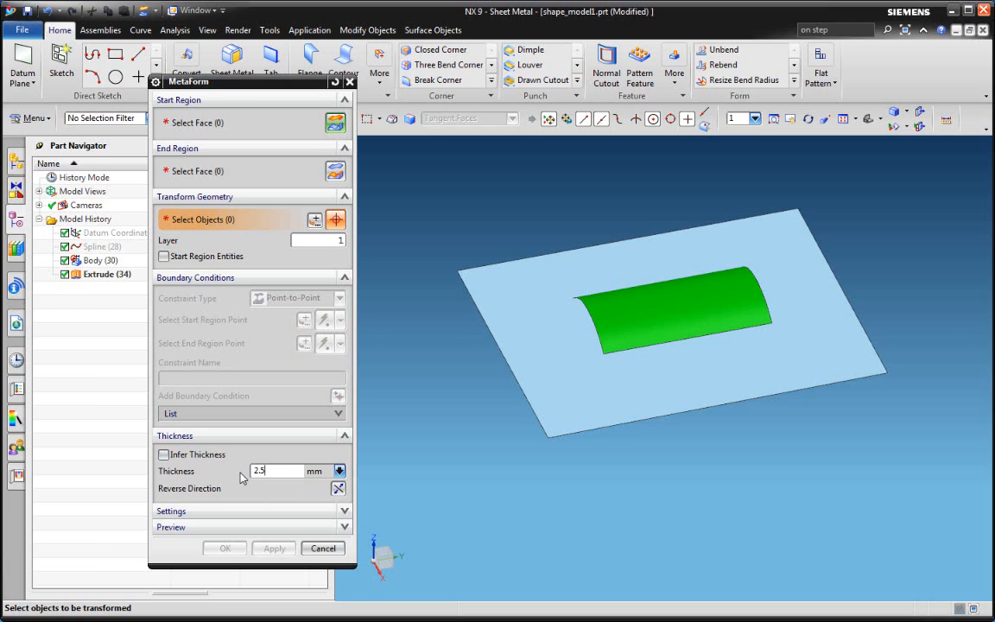
pyautogui.click(195, 435)
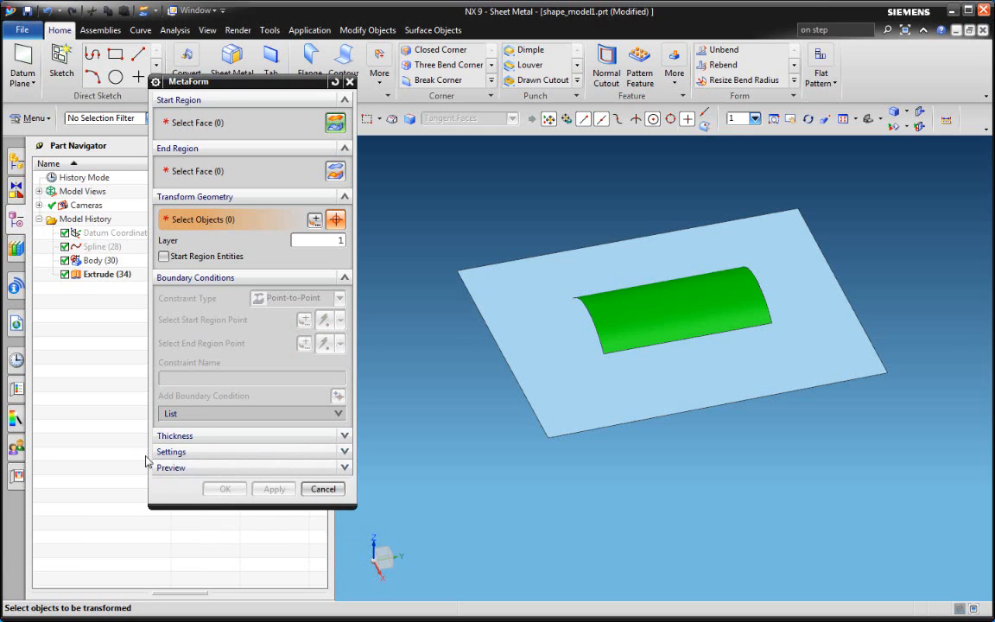
pyautogui.click(191, 452)
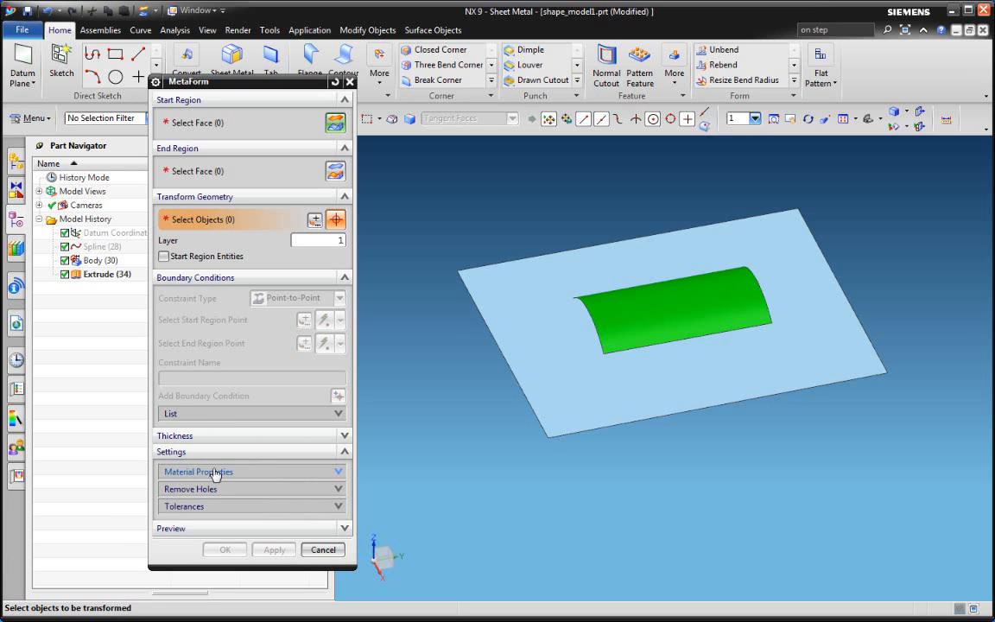
pyautogui.click(195, 472)
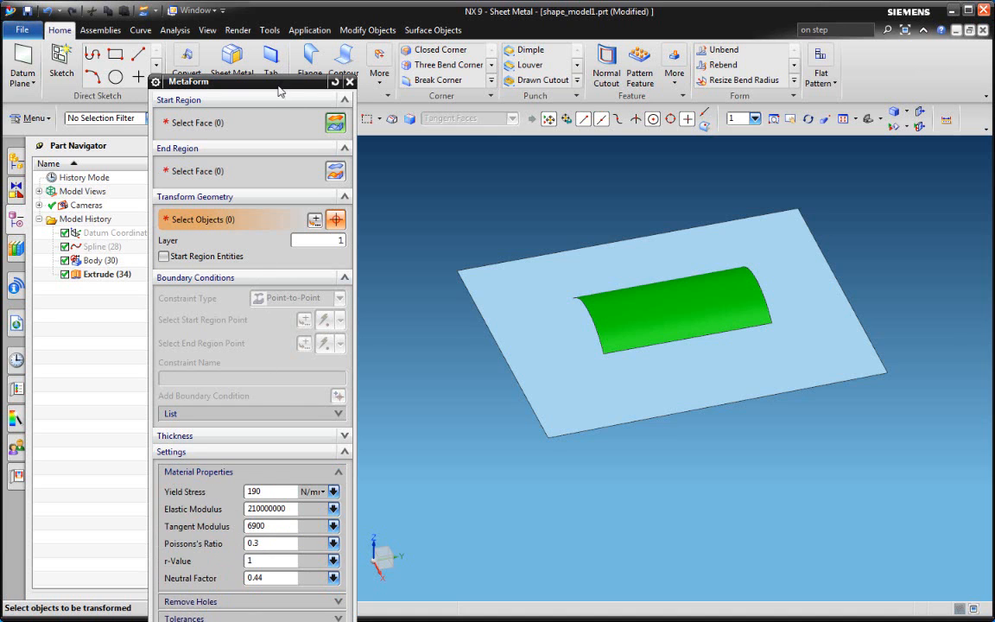
pyautogui.moveTo(250, 82); pyautogui.dragTo(236, 18)
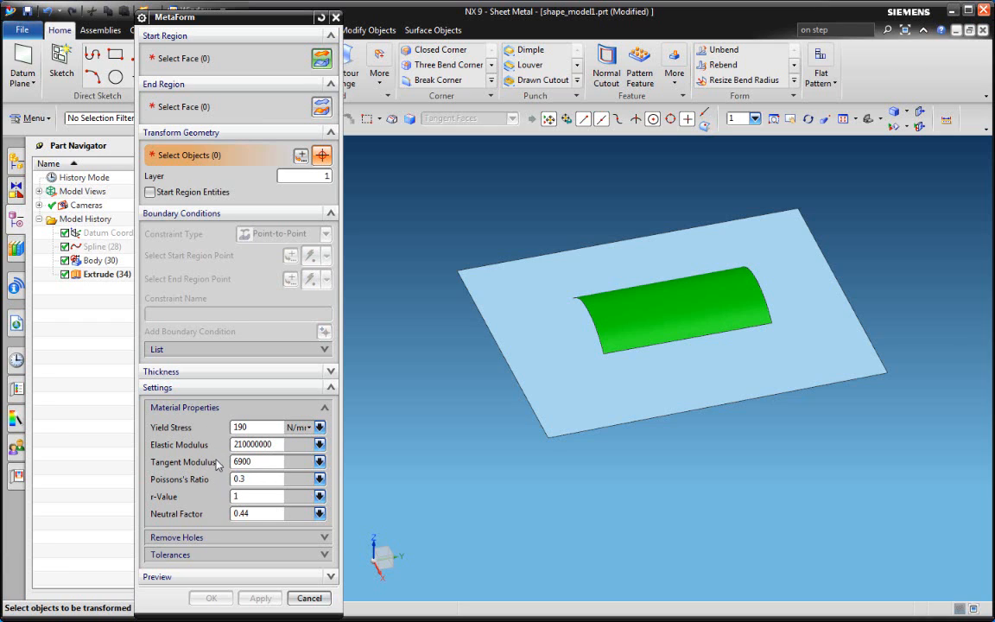
pyautogui.click(173, 407)
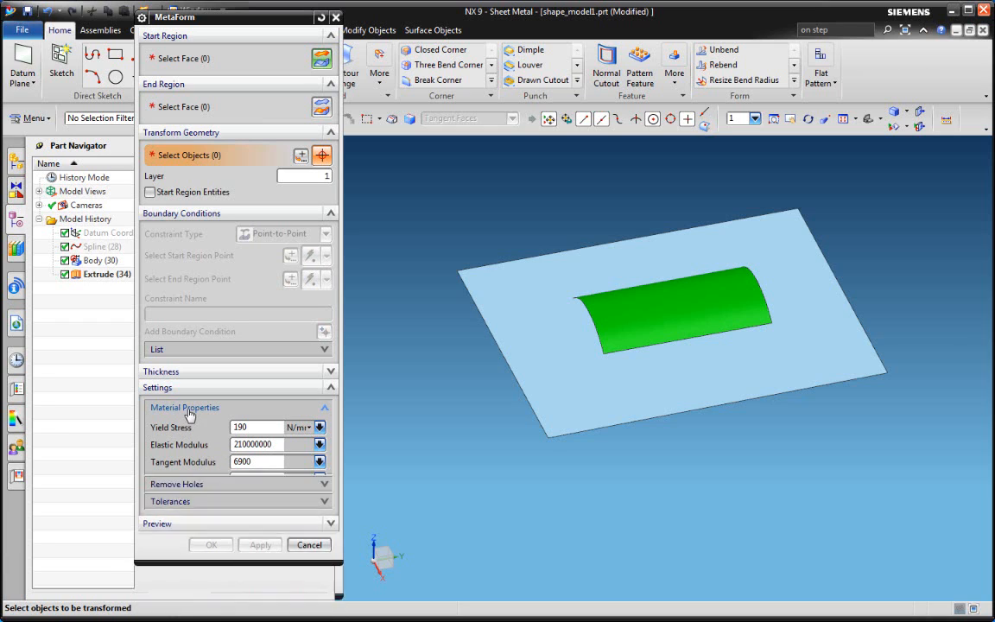
pyautogui.click(194, 428)
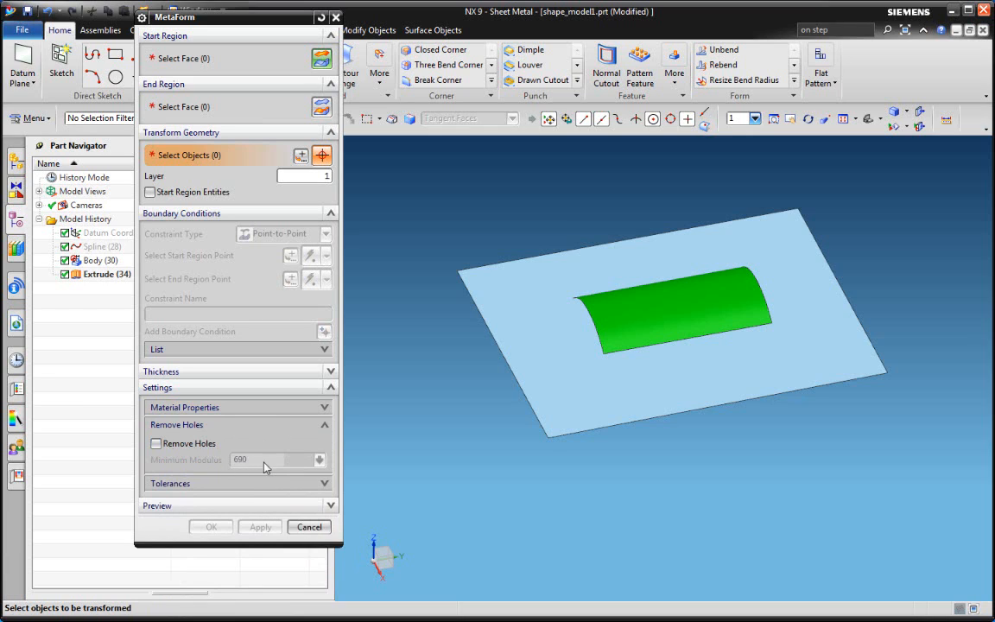
pyautogui.click(186, 425)
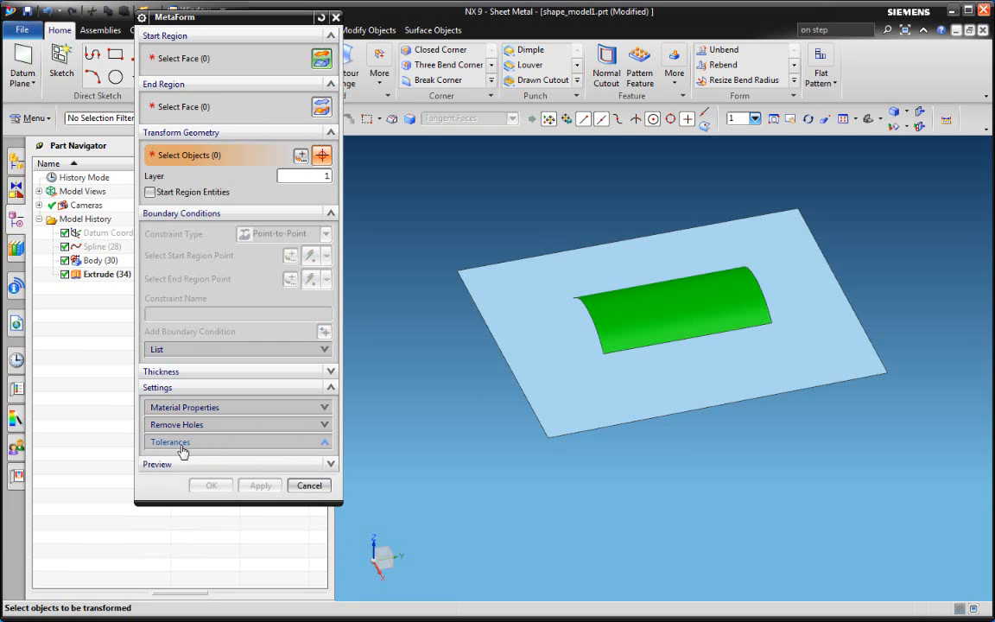
pyautogui.click(180, 444)
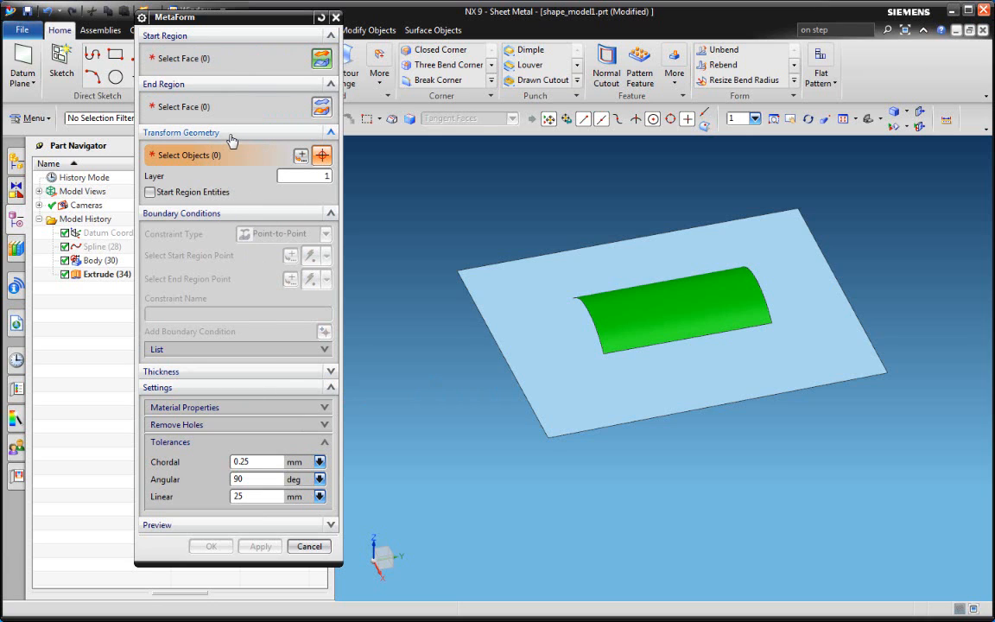
pyautogui.click(307, 546)
# Step: Reopen MetaForm and assign the curved green surface as the start region and the flat sheet face as the end region
pyautogui.moveTo(498, 382)
pyautogui.mouseDown(button='middle')
pyautogui.moveTo(491, 357)
pyautogui.moveTo(502, 353)
pyautogui.moveTo(493, 372)
pyautogui.moveTo(494, 363)
pyautogui.mouseUp(button='middle')
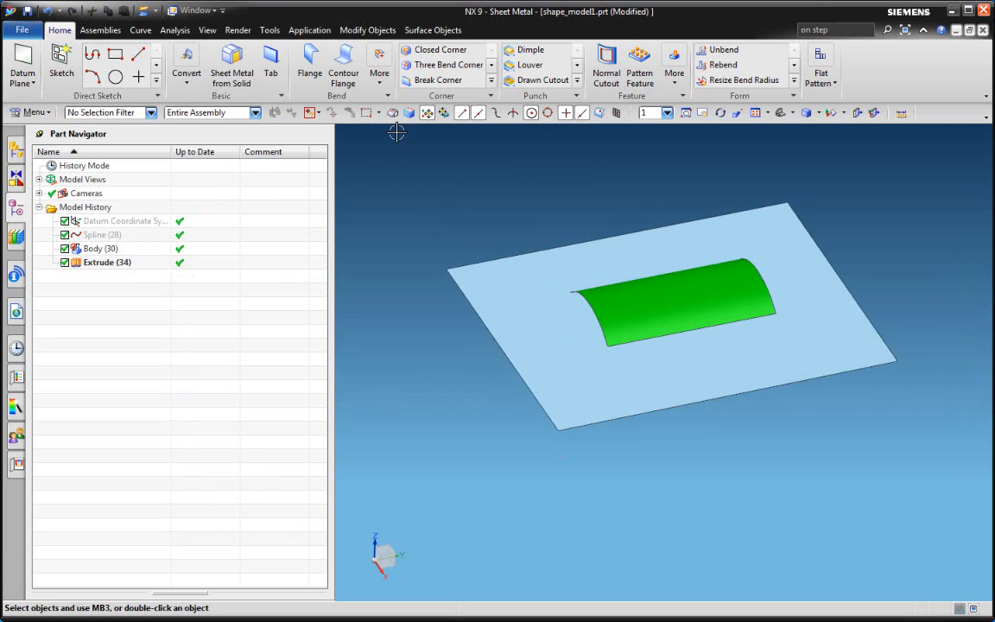
pyautogui.click(384, 62)
pyautogui.click(396, 186)
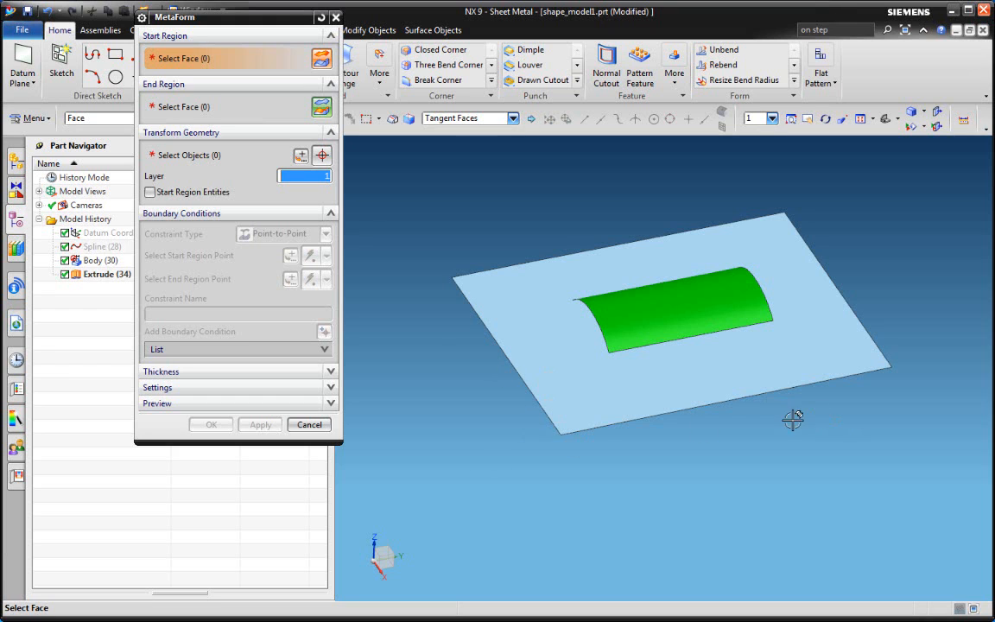
pyautogui.hotkey('ctrl', 'alt', 't')
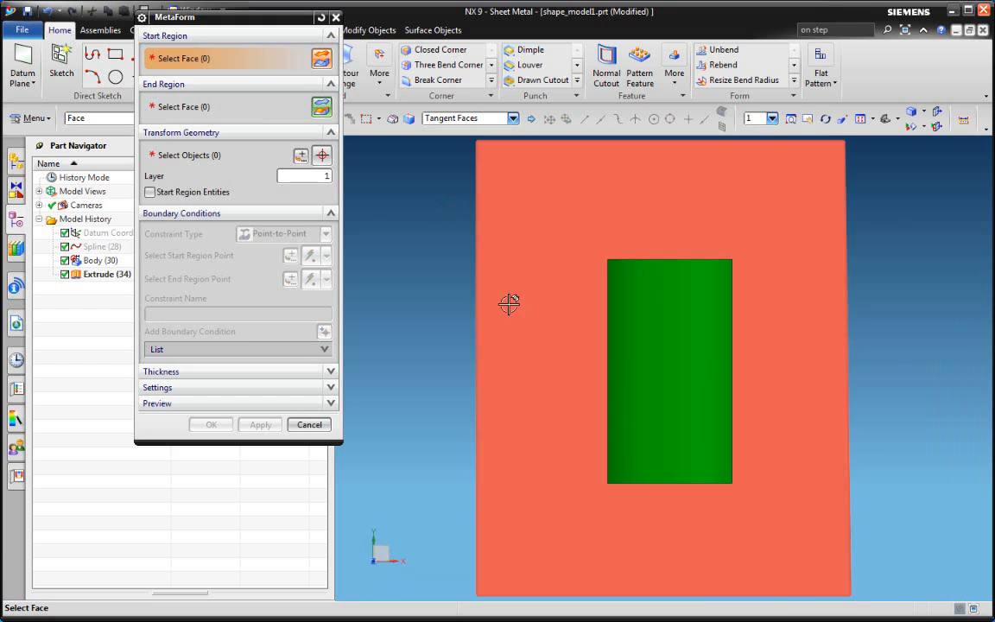
pyautogui.scroll(-1, 715, 320)
pyautogui.scroll(-1, 714, 320)
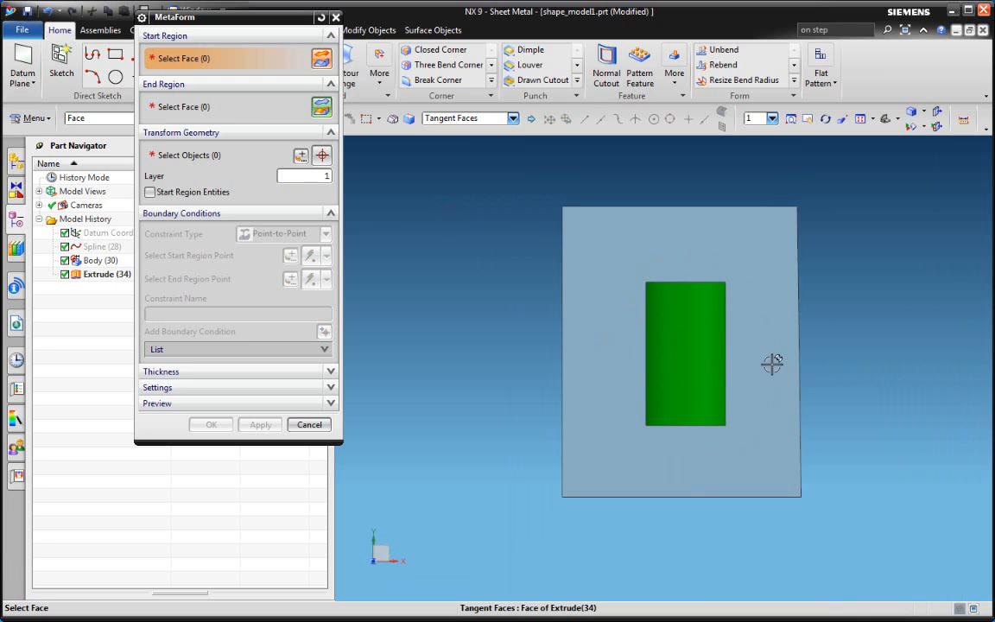
pyautogui.press('Home')
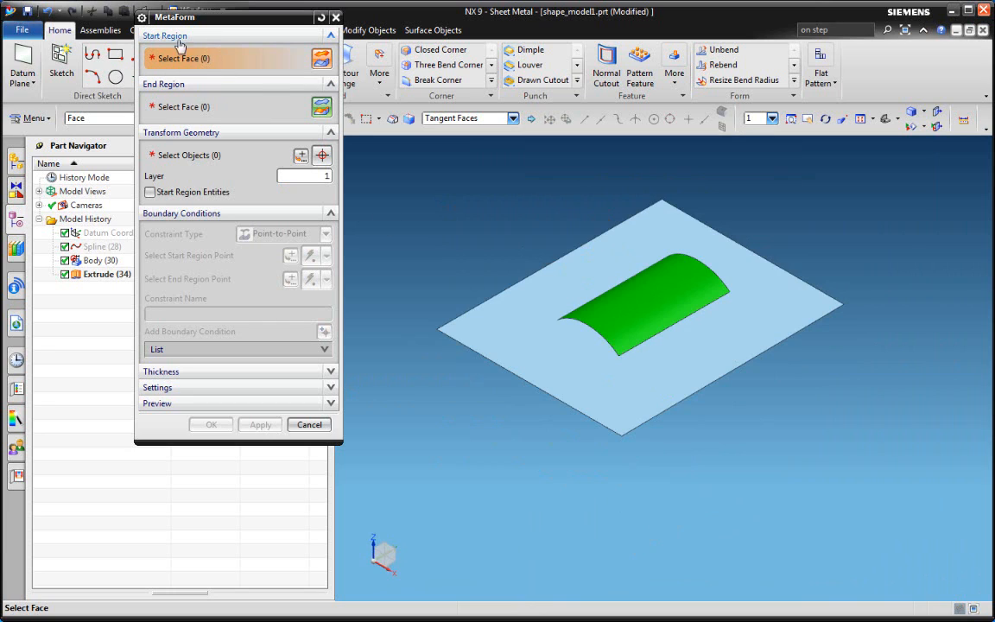
pyautogui.click(626, 327)
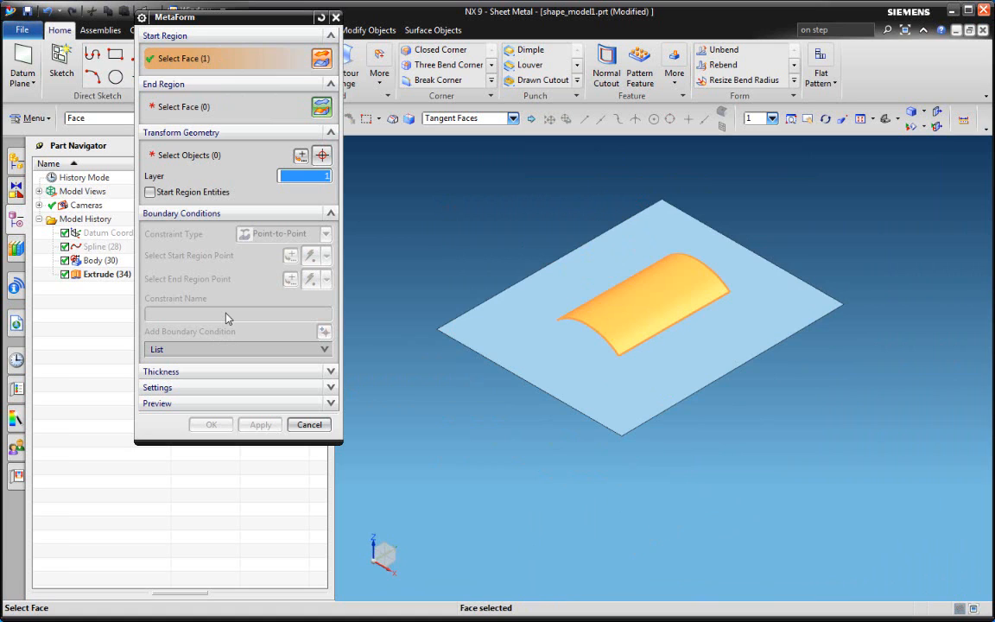
pyautogui.click(176, 106)
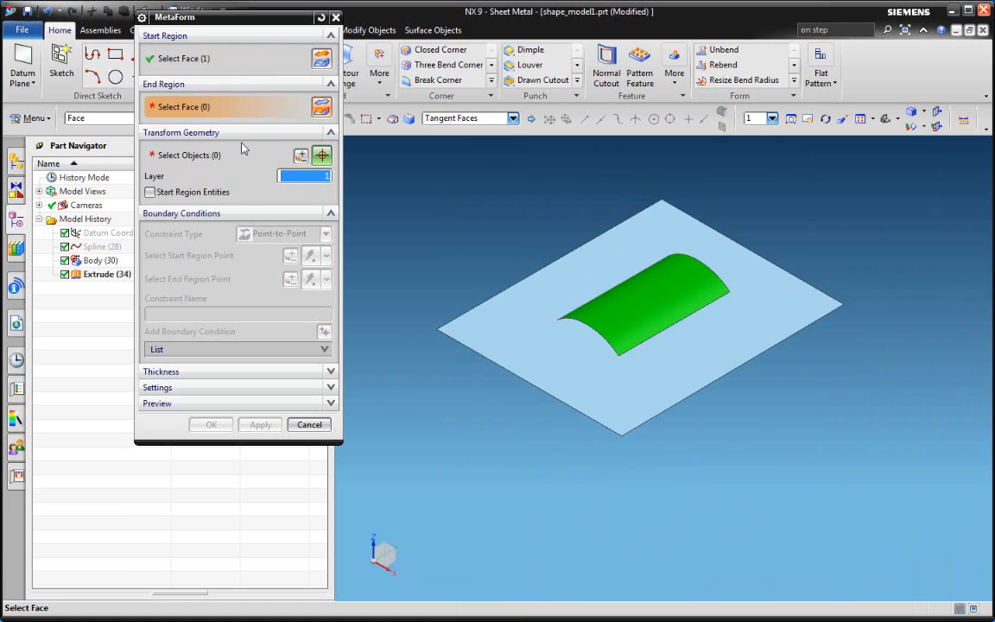
pyautogui.click(627, 382)
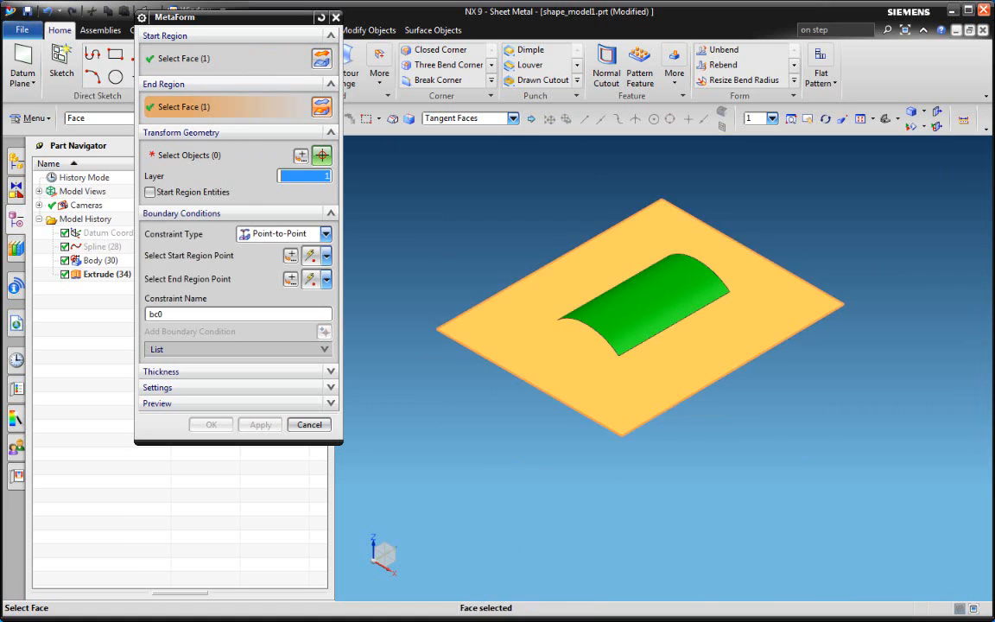
# Step: Choose the curved green surface as the transform geometry for MetaForm
pyautogui.click(195, 156)
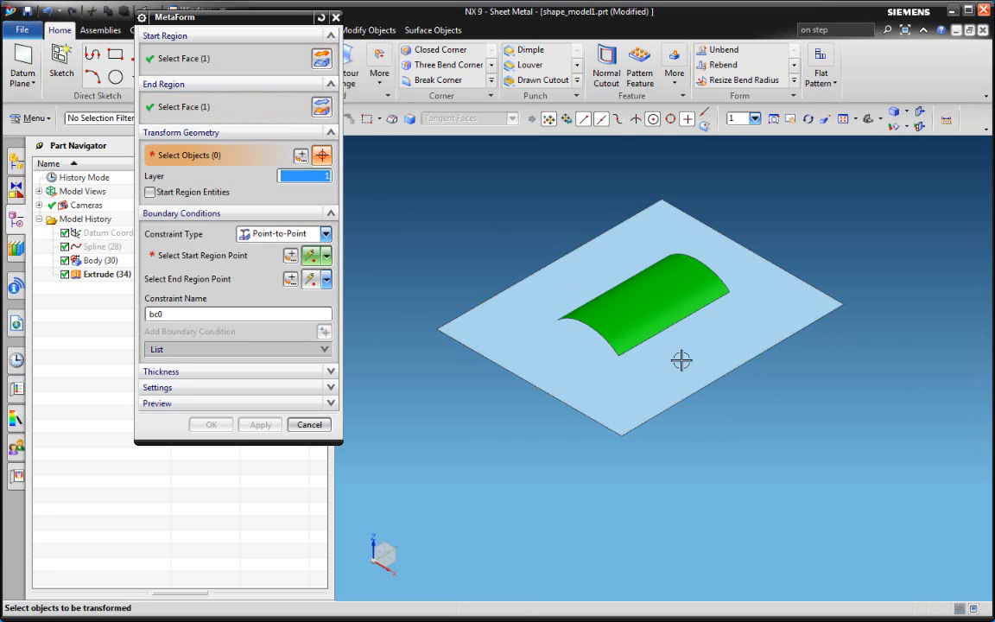
pyautogui.scroll(3, 570, 302)
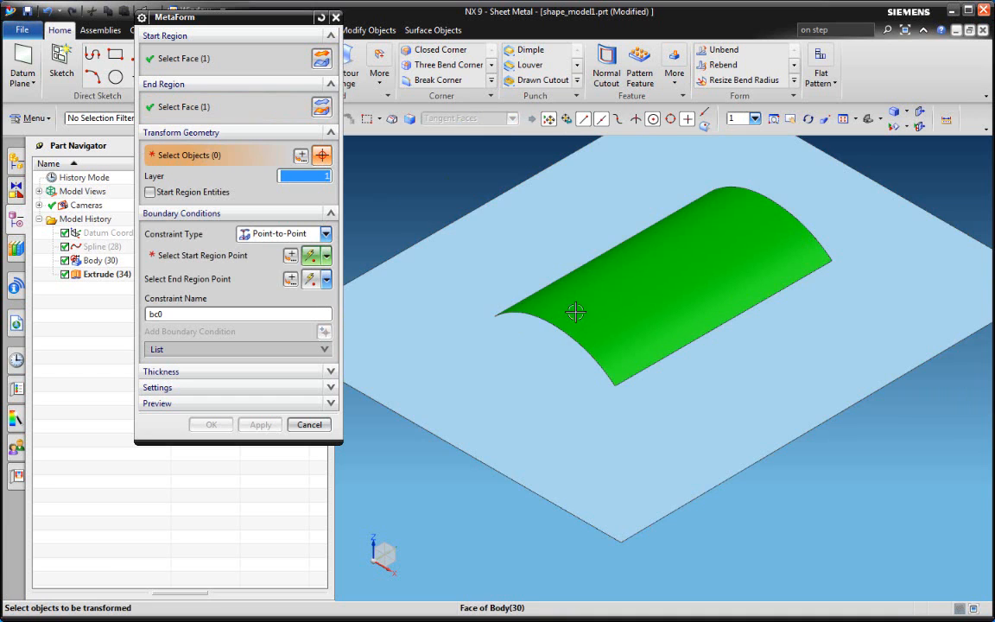
pyautogui.click(640, 281)
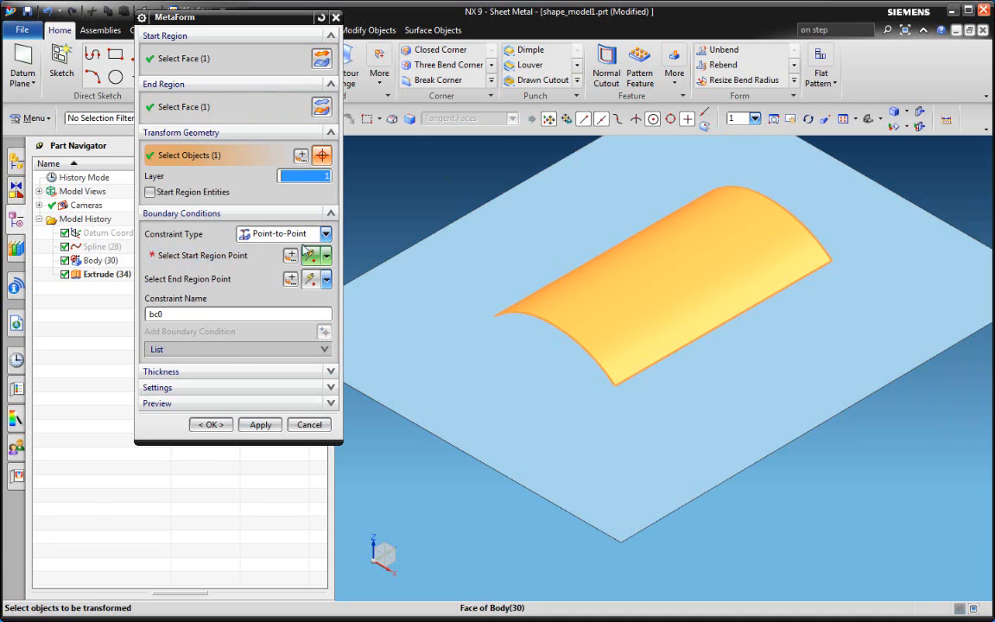
pyautogui.scroll(-3, 774, 385)
pyautogui.moveTo(774, 385)
pyautogui.mouseDown(button='middle')
pyautogui.moveTo(754, 355)
pyautogui.moveTo(755, 388)
pyautogui.mouseUp(button='middle')
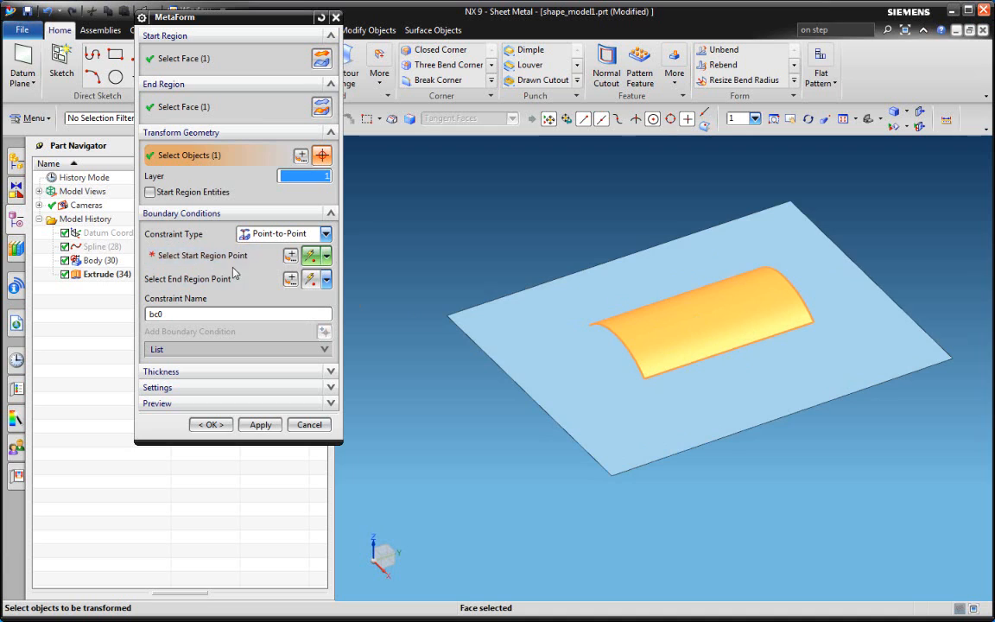
# Step: Try the Curve-to-Curve and Point-to-Point constraint types for the boundary condition
pyautogui.click(277, 233)
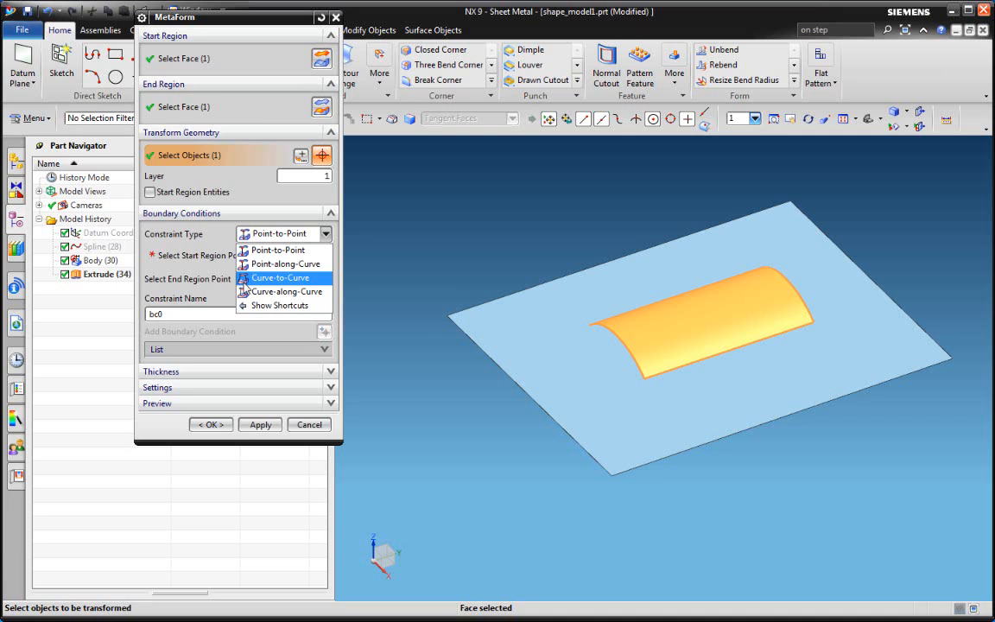
pyautogui.click(243, 283)
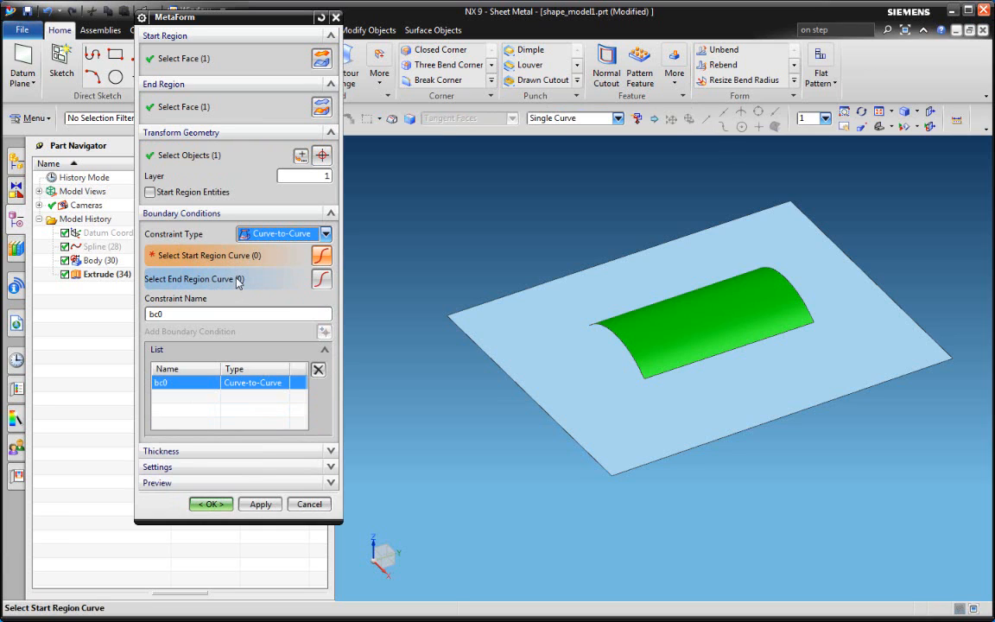
pyautogui.click(243, 238)
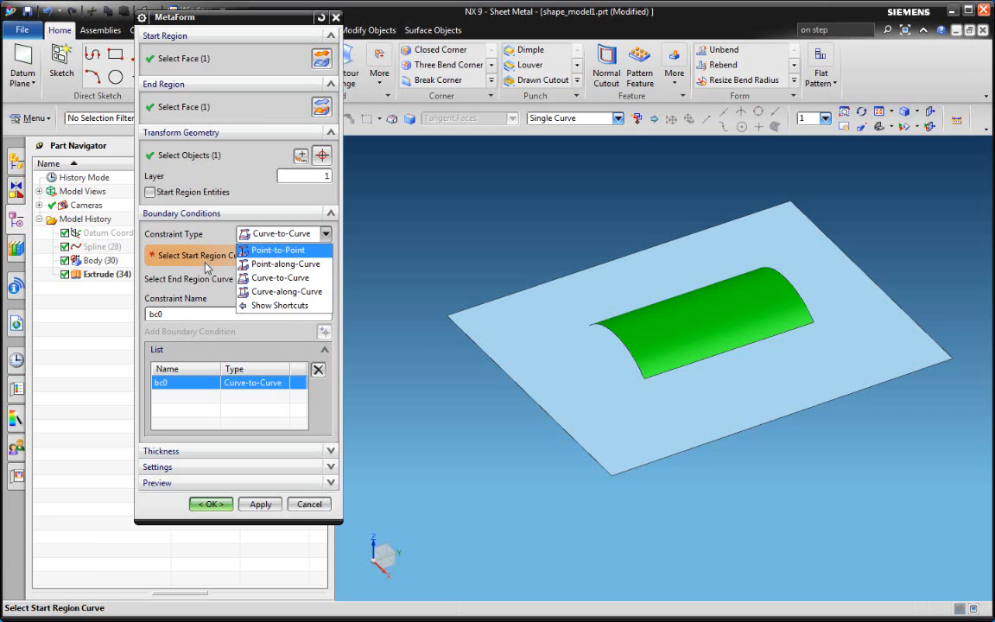
pyautogui.click(250, 250)
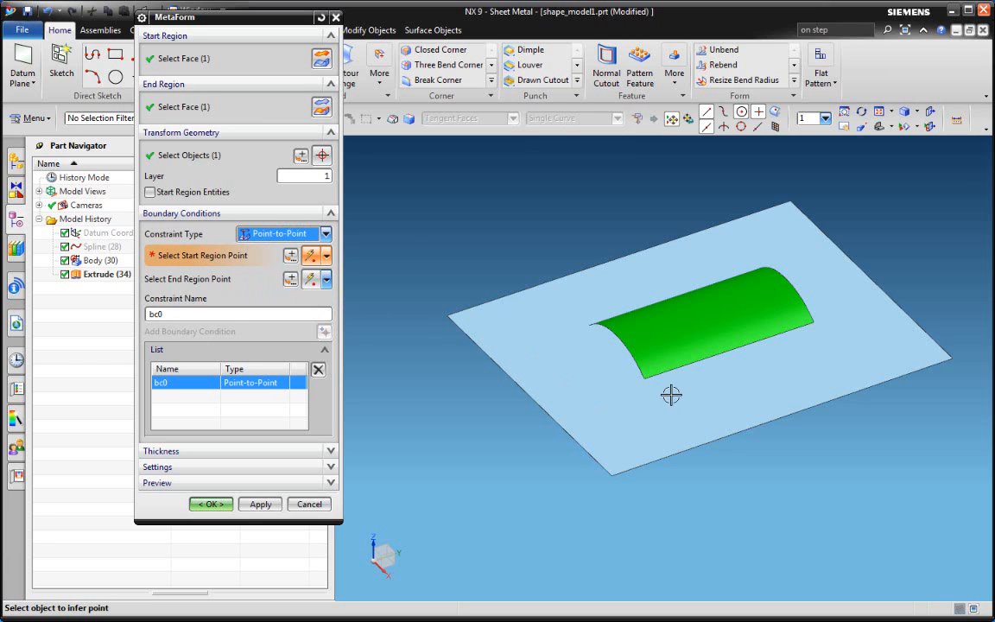
# Step: Define a Curve-along-Curve boundary condition from the curved surface's front straight edge to the flat sheet's nearest parallel edge
pyautogui.click(271, 235)
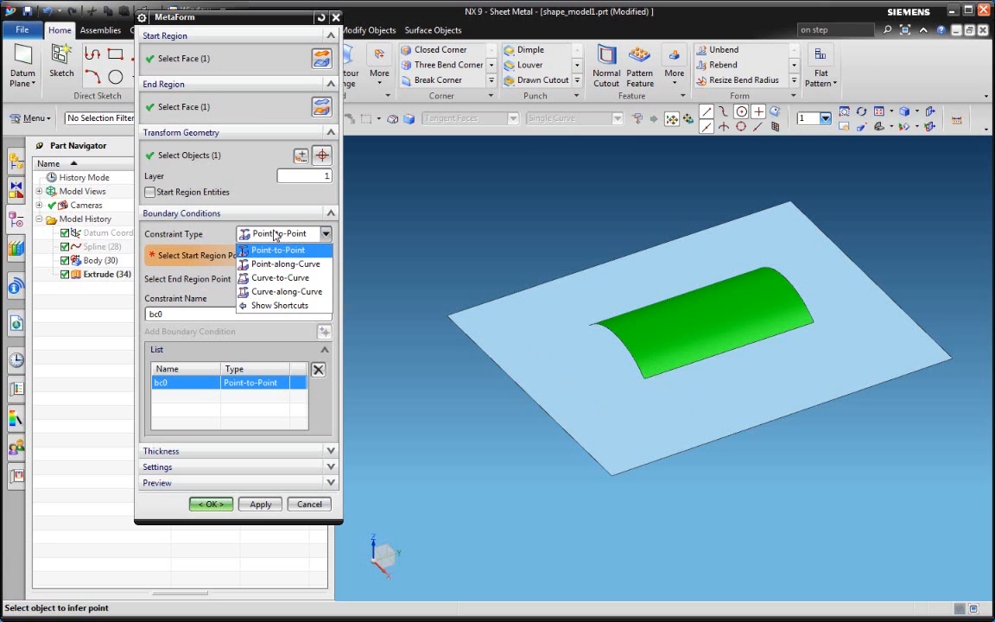
pyautogui.click(281, 292)
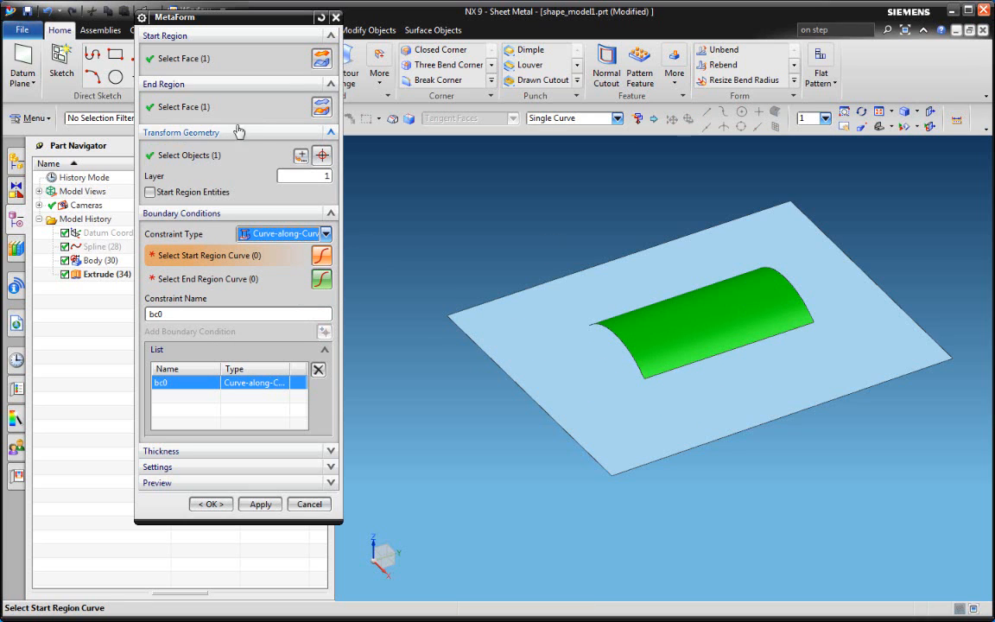
pyautogui.click(671, 373)
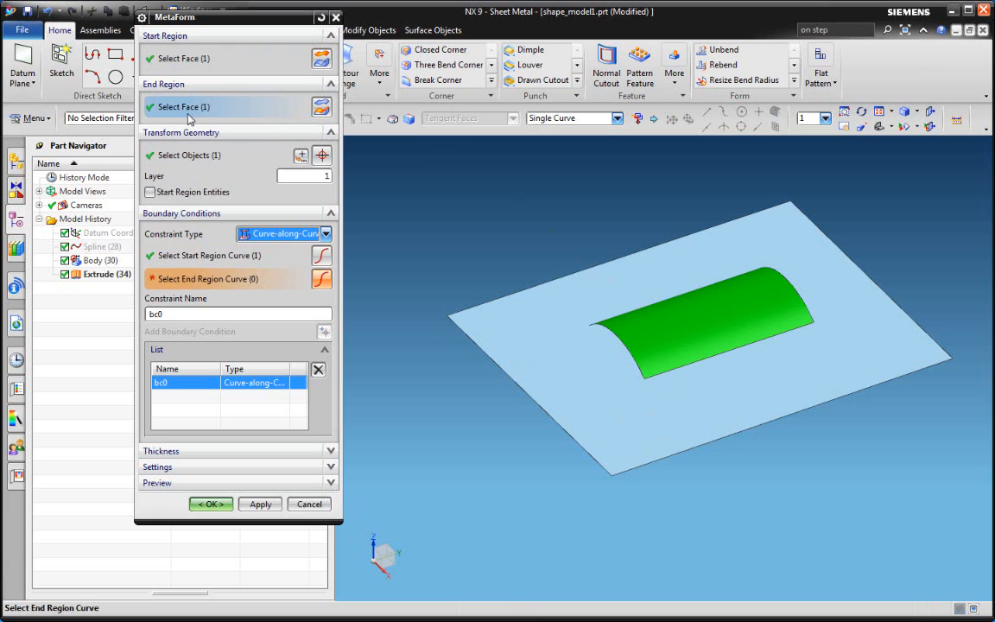
pyautogui.click(659, 463)
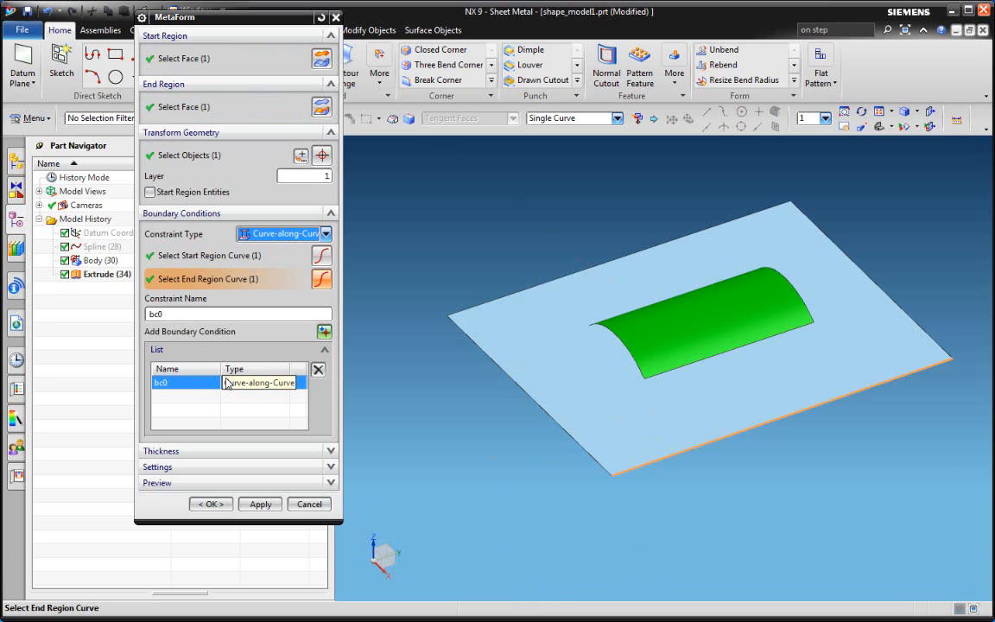
# Step: Preview the MetaForm result, examine the flattened mesh on the sheet from several angles, and undo the preview
pyautogui.click(246, 483)
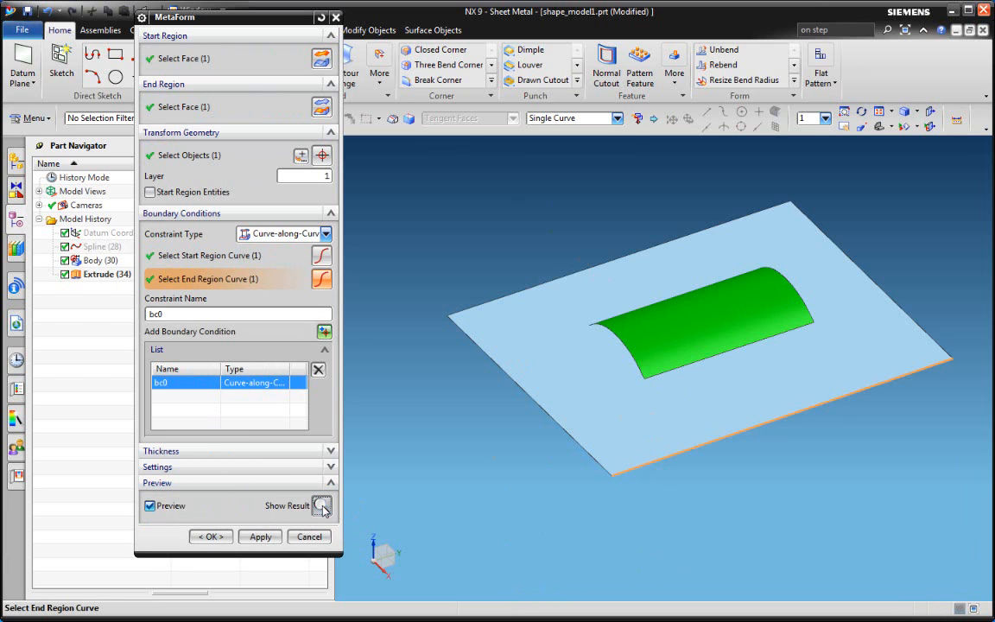
pyautogui.click(321, 506)
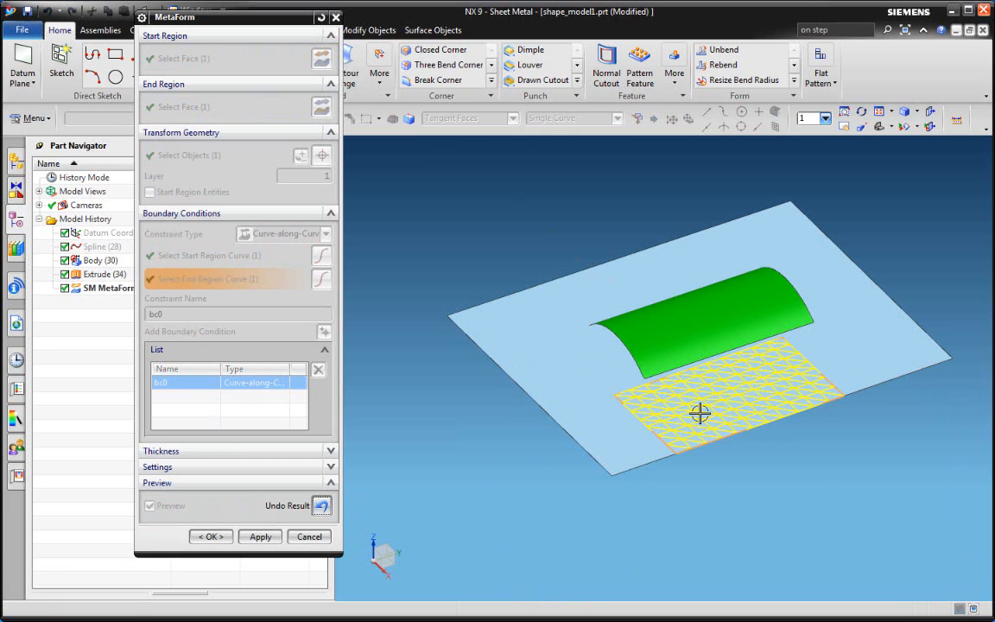
pyautogui.moveTo(700, 413); pyautogui.dragTo(750, 426, button='middle')
pyautogui.scroll(4, 824, 371)
pyautogui.moveTo(733, 343); pyautogui.dragTo(619, 466, button='middle')
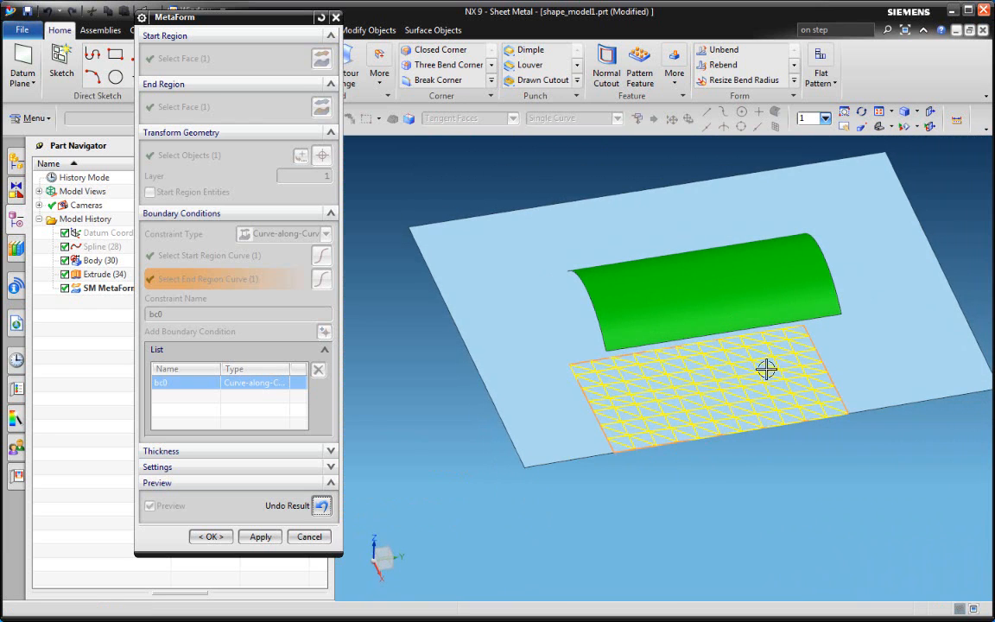
pyautogui.moveTo(708, 357); pyautogui.dragTo(682, 378, button='middle')
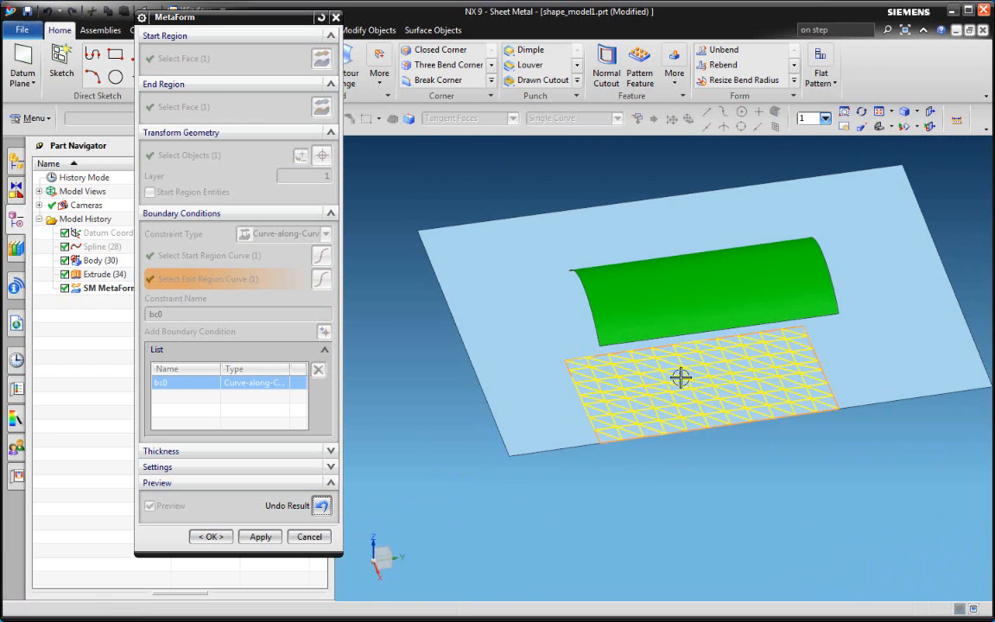
pyautogui.click(326, 510)
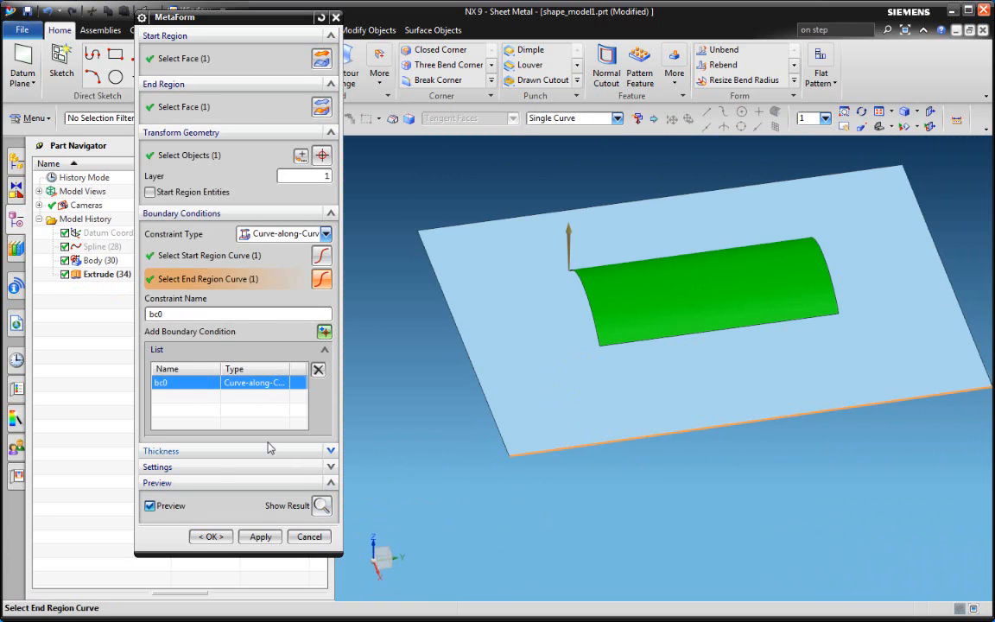
# Step: Set the chordal tolerance to 0.15 mm and the linear tolerance to 15 mm, preview the result, and create the MetaForm feature
pyautogui.click(182, 216)
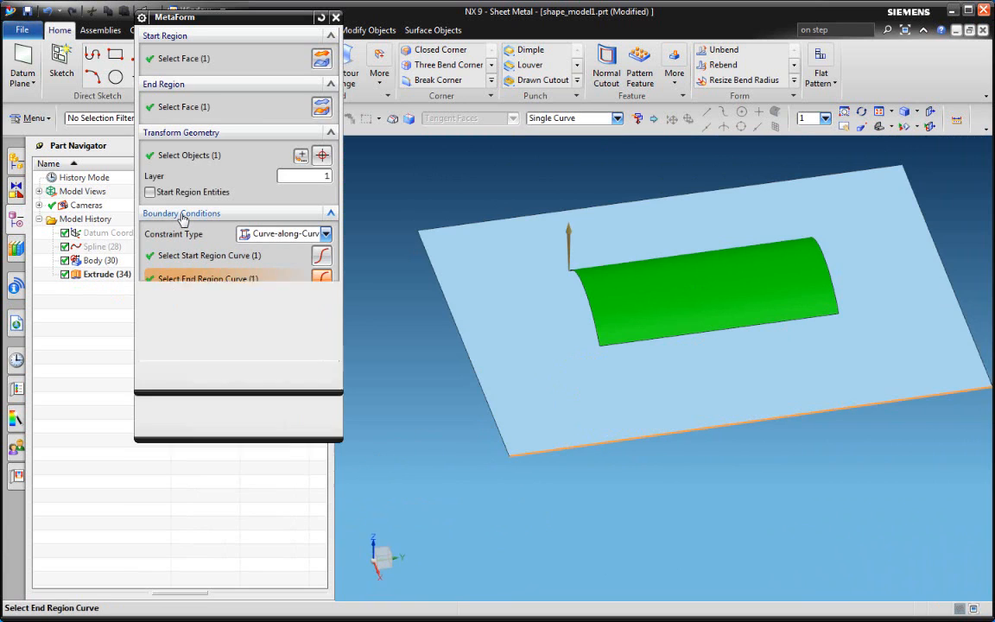
pyautogui.click(171, 248)
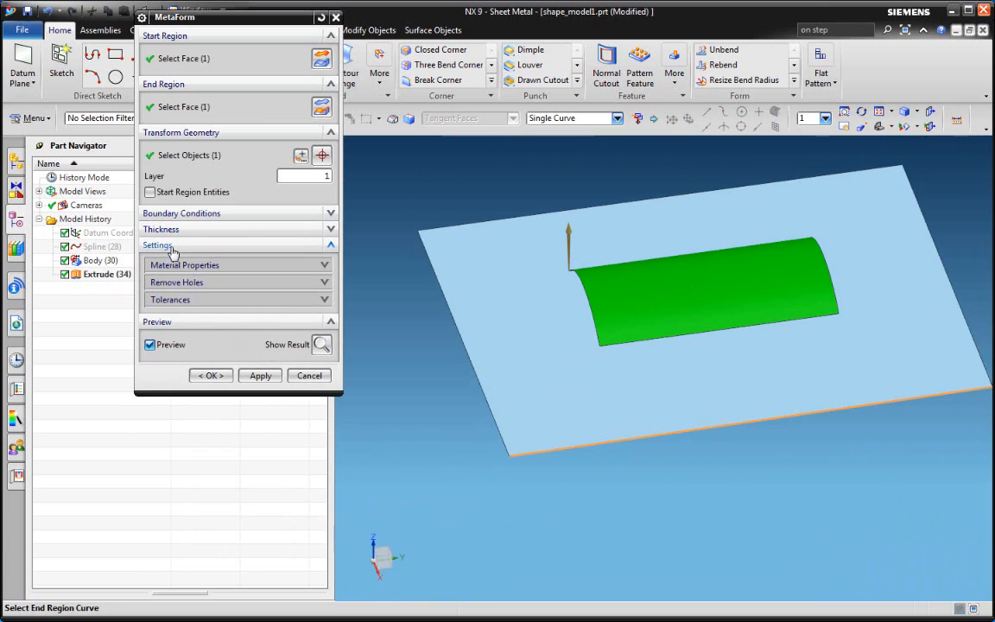
pyautogui.click(184, 301)
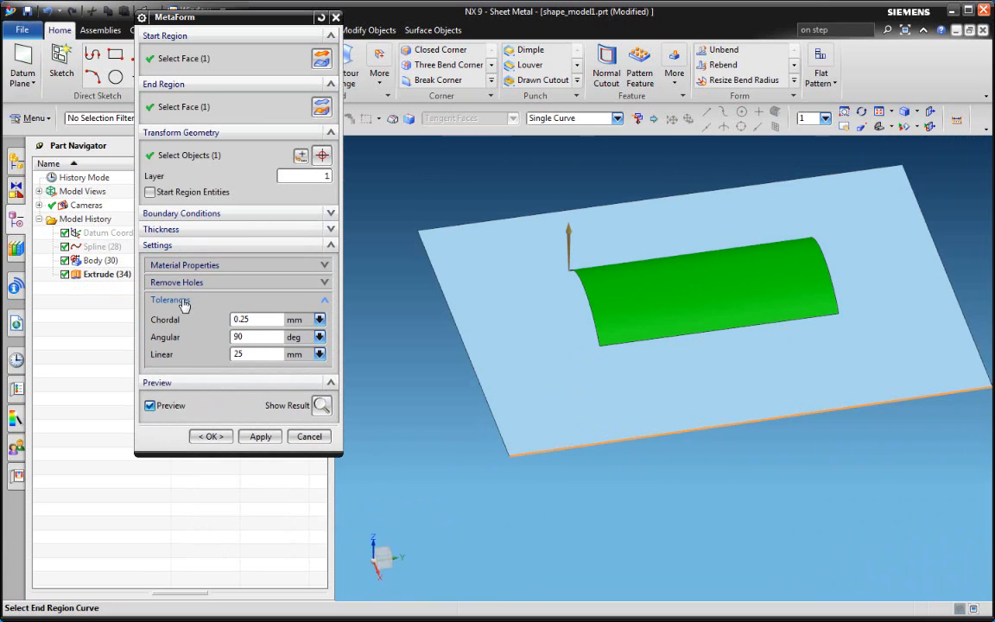
pyautogui.click(261, 319)
pyautogui.write('151')
pyautogui.click(321, 405)
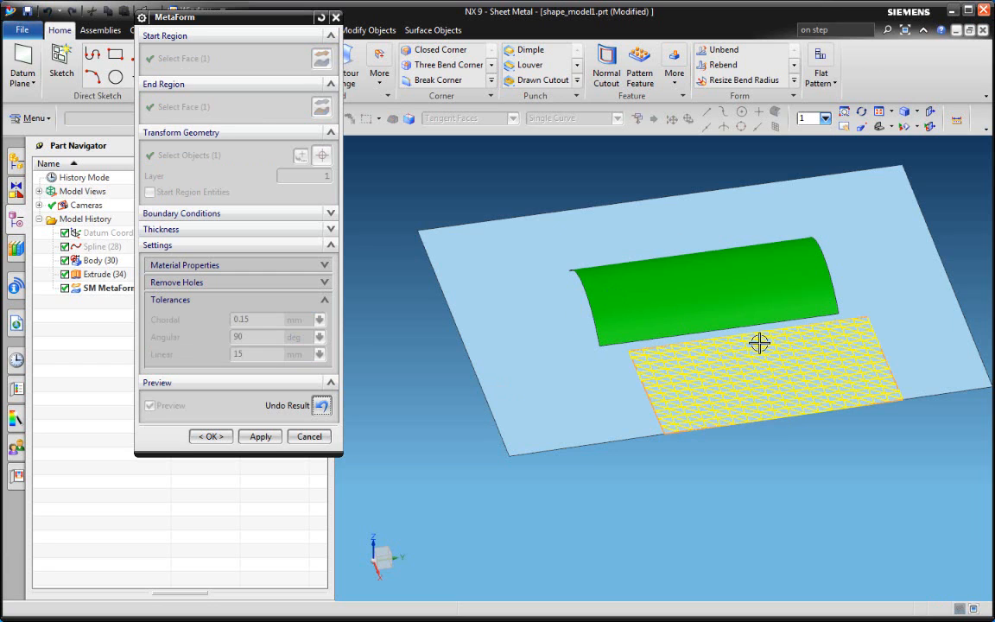
pyautogui.click(214, 436)
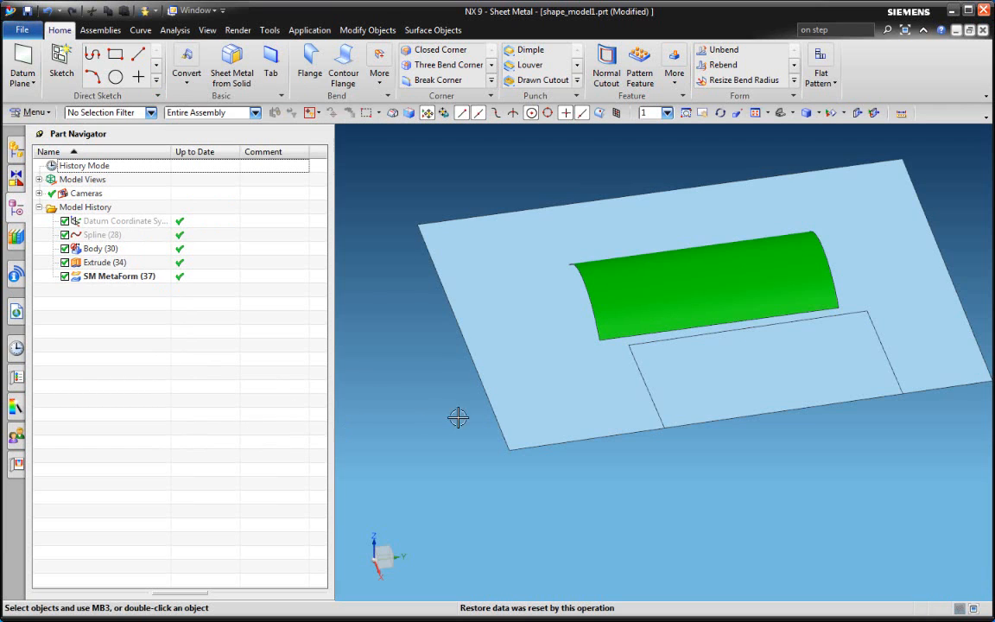
# Step: Hide the large flat sheet body to show only the curved surface and its flattened shape
pyautogui.click(578, 402)
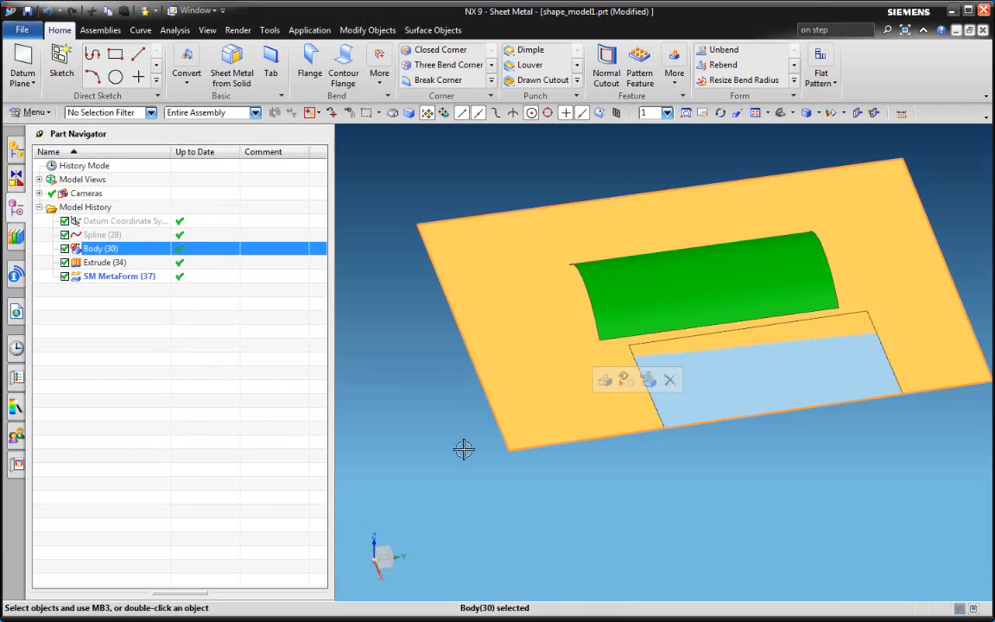
pyautogui.hotkey('ctrl', 'b')
pyautogui.moveTo(739, 462); pyautogui.dragTo(829, 458, button='middle')
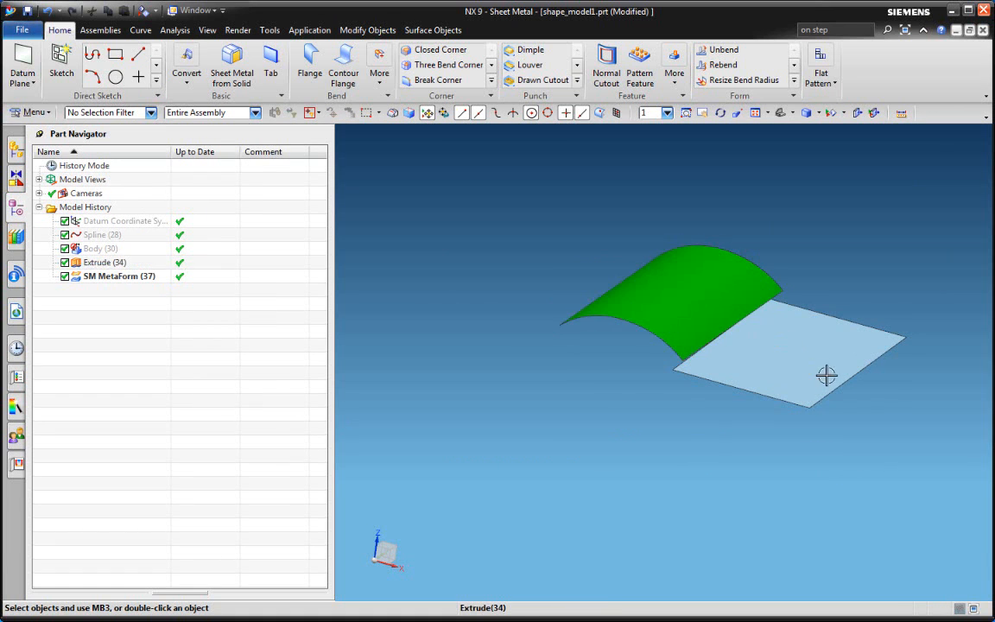
pyautogui.moveTo(822, 402); pyautogui.dragTo(542, 302, button='middle')
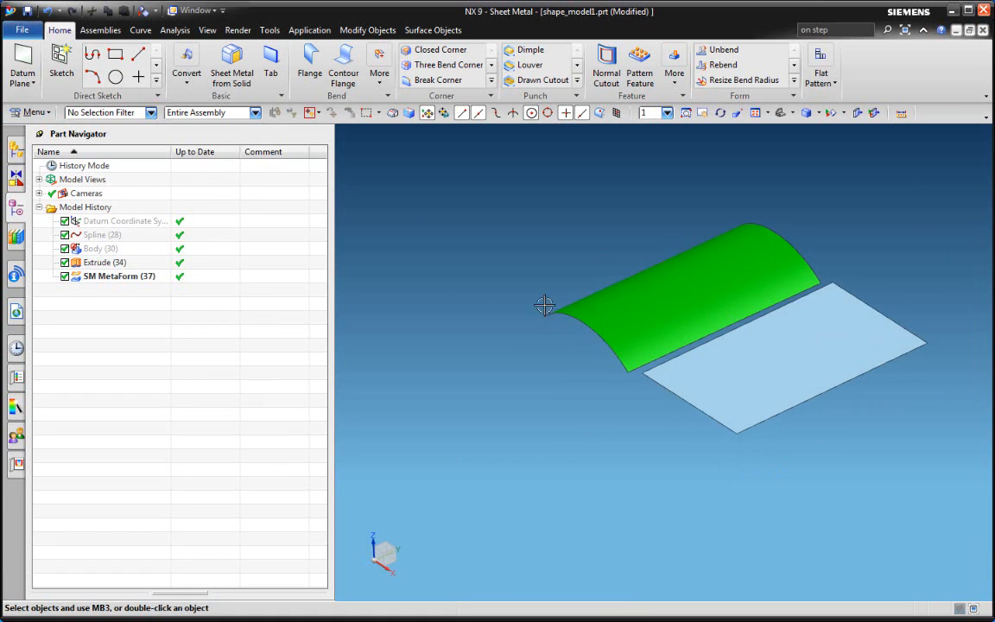
# Step: Measure the lengths of the curved surface's front straight edge and the flattened shape's outer long edge
pyautogui.click(182, 31)
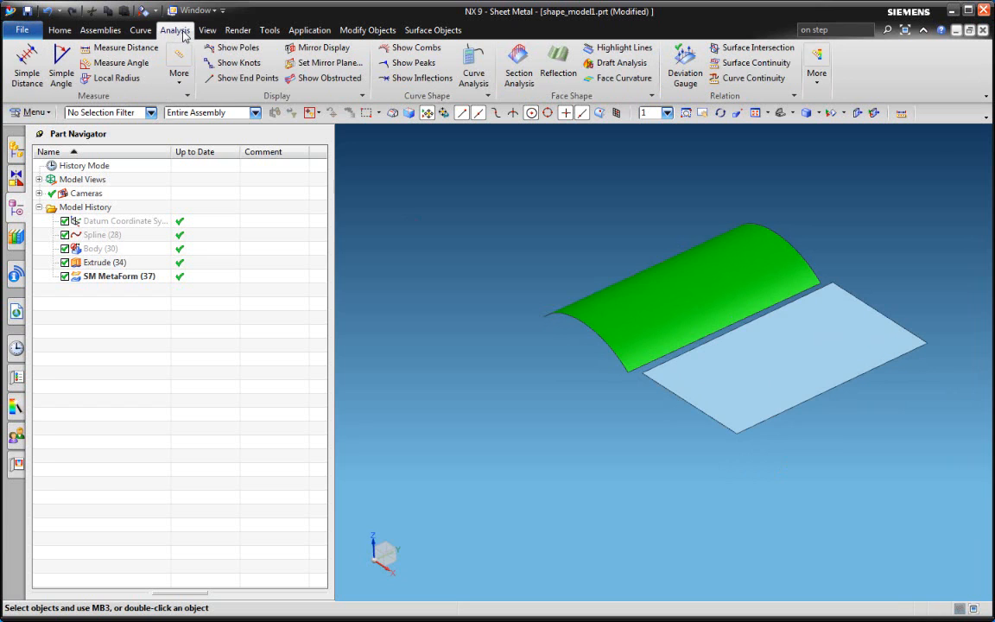
pyautogui.click(128, 49)
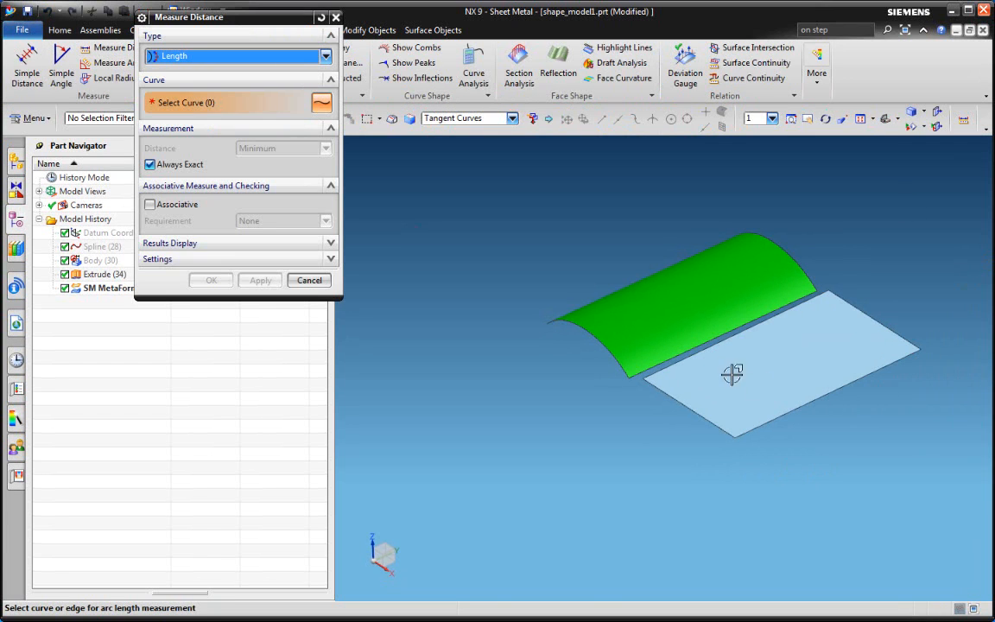
pyautogui.click(674, 354)
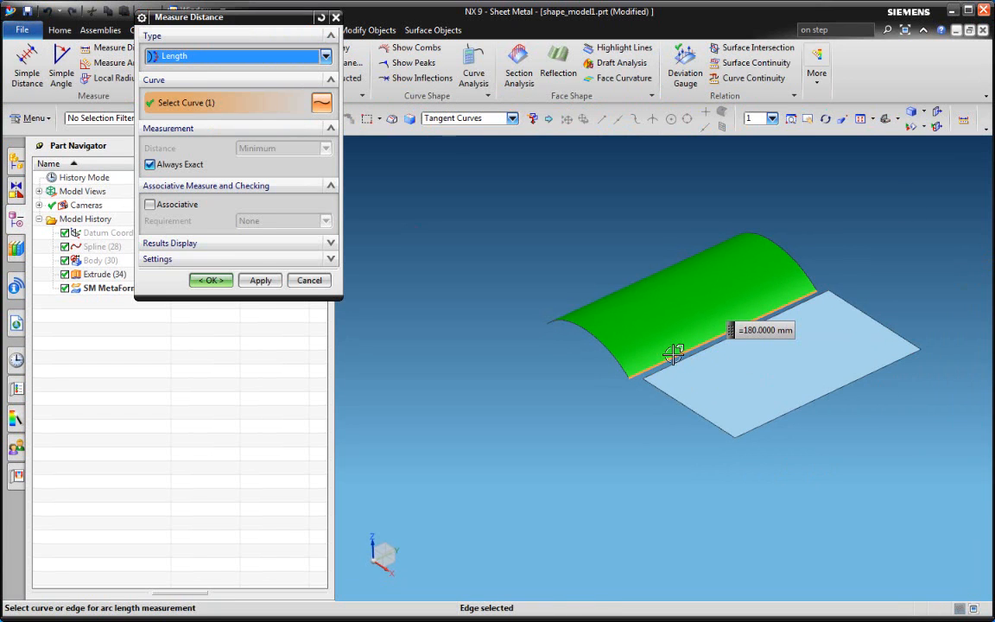
pyautogui.keyDown('shift'); pyautogui.click(674, 355); pyautogui.keyUp('shift')
pyautogui.click(754, 429)
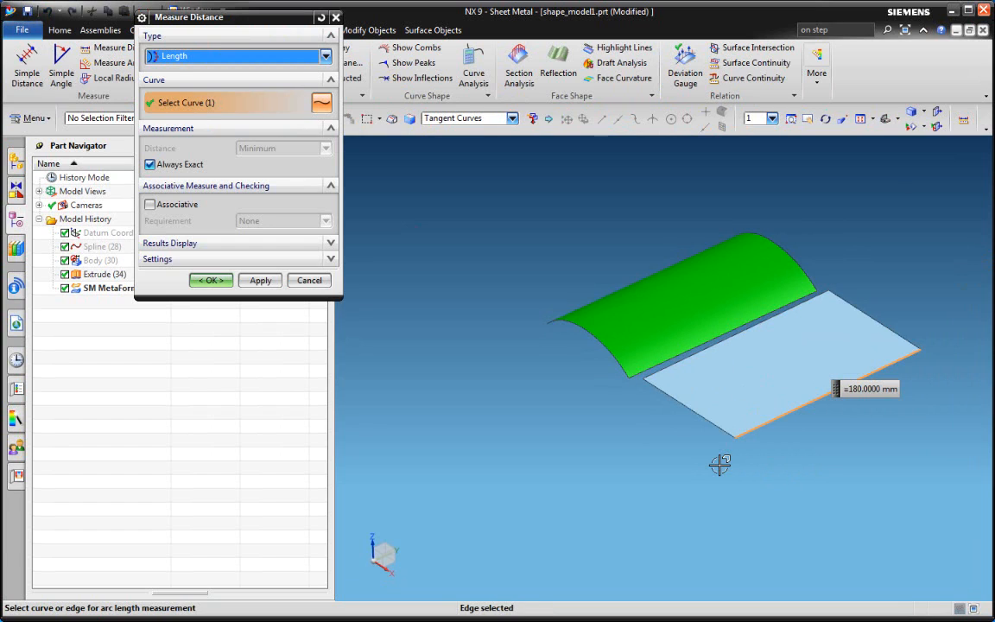
pyautogui.keyDown('shift'); pyautogui.click(748, 436); pyautogui.keyUp('shift')
# Step: Measure the lengths of the curved surface's near arc edge and the flattened shape's corresponding short edge
pyautogui.click(615, 349)
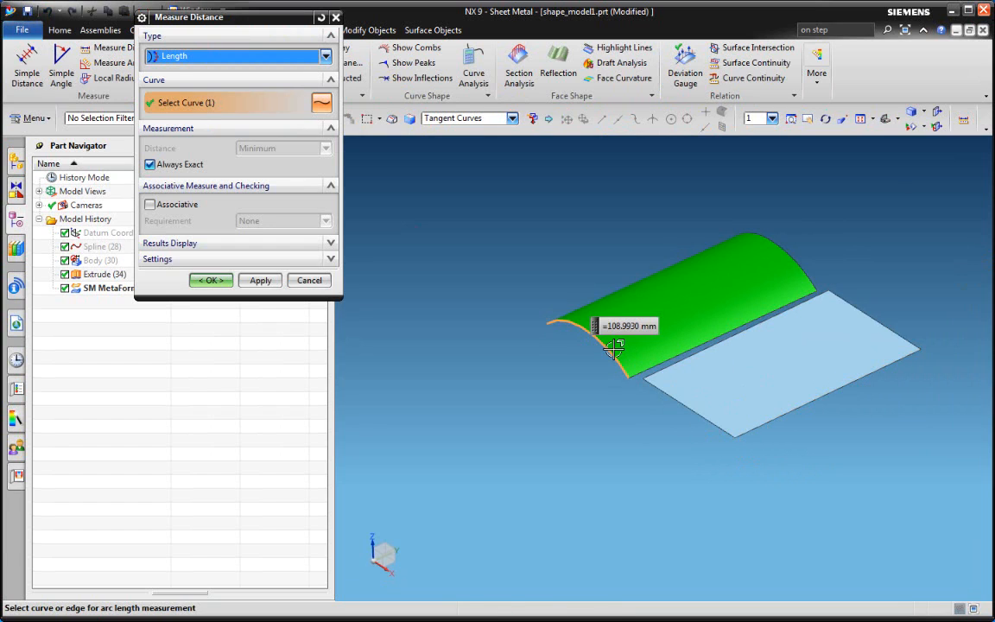
pyautogui.keyDown('shift'); pyautogui.click(615, 348); pyautogui.keyUp('shift')
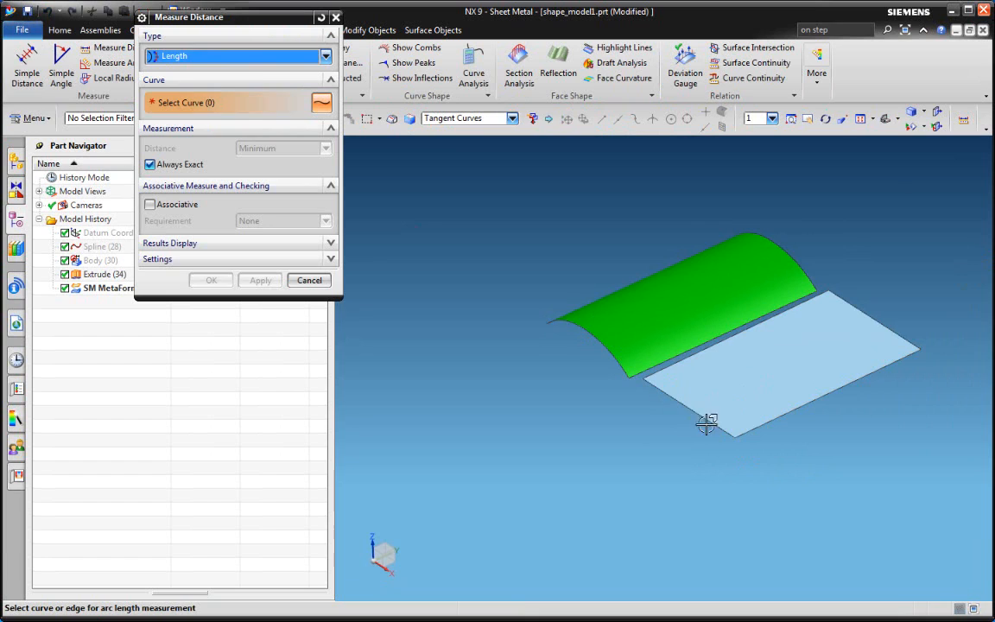
pyautogui.click(707, 421)
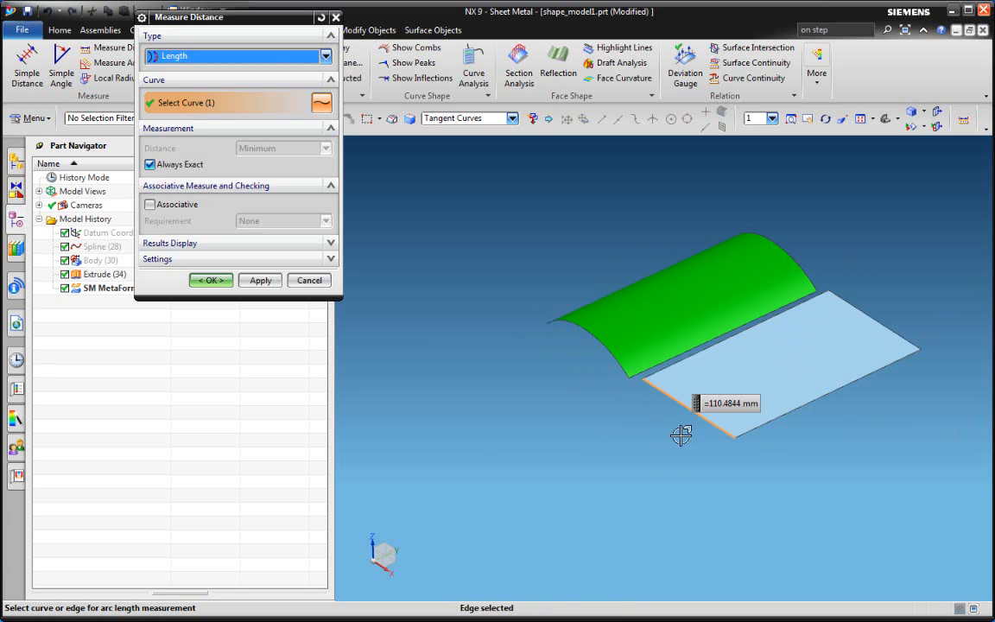
pyautogui.moveTo(681, 436)
pyautogui.mouseDown(button='middle')
pyautogui.moveTo(726, 467)
pyautogui.moveTo(695, 430)
pyautogui.moveTo(673, 433)
pyautogui.moveTo(674, 423)
pyautogui.moveTo(691, 435)
pyautogui.moveTo(680, 439)
pyautogui.mouseUp(button='middle')
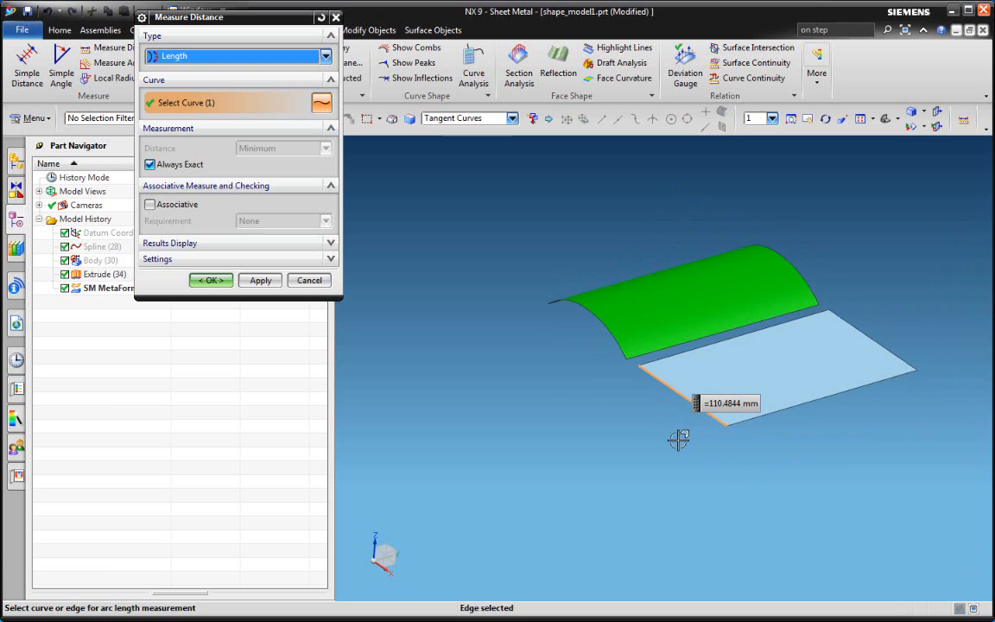
pyautogui.click(302, 279)
# Step: Show the hidden large flat sheet body again
pyautogui.moveTo(568, 244)
pyautogui.mouseDown(button='middle')
pyautogui.moveTo(571, 224)
pyautogui.moveTo(588, 233)
pyautogui.moveTo(593, 253)
pyautogui.moveTo(582, 252)
pyautogui.mouseUp(button='middle')
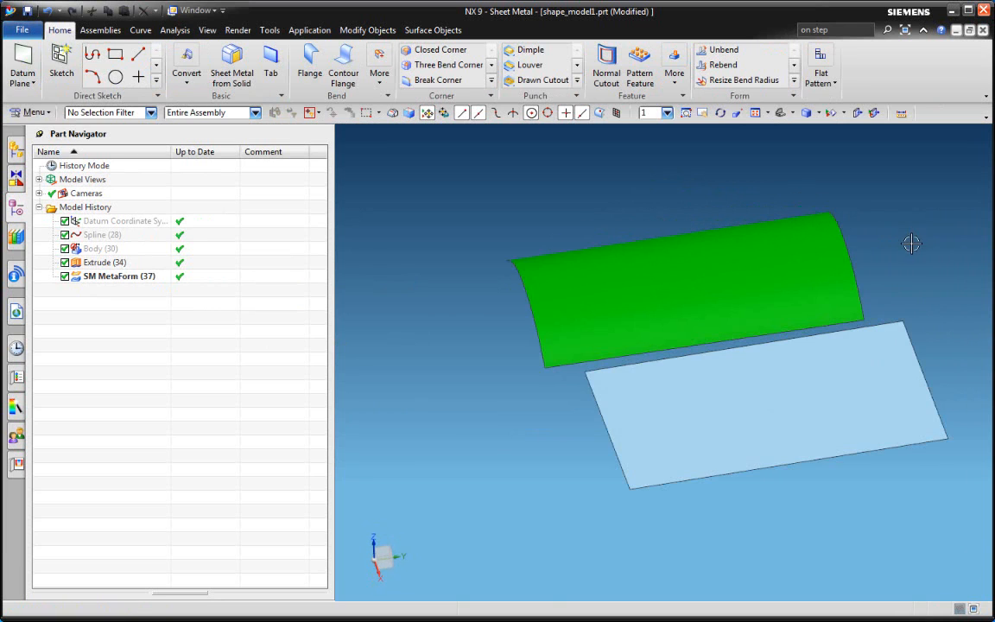
pyautogui.moveTo(912, 244); pyautogui.dragTo(769, 278, button='middle')
pyautogui.moveTo(589, 244); pyautogui.dragTo(588, 259, button='middle')
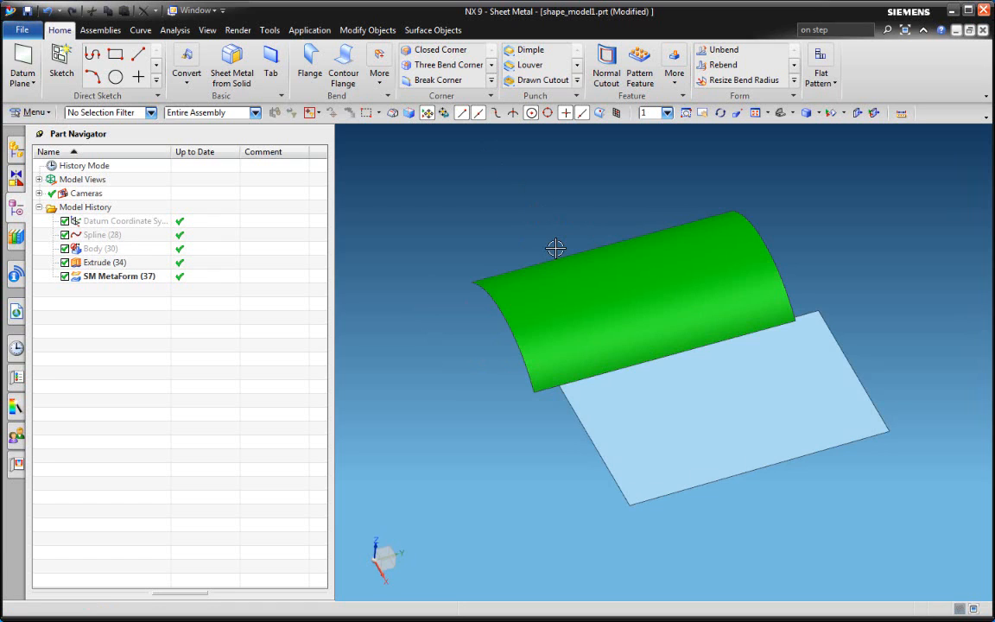
pyautogui.moveTo(450, 259)
pyautogui.mouseDown(button='middle')
pyautogui.moveTo(447, 246)
pyautogui.moveTo(469, 249)
pyautogui.moveTo(447, 247)
pyautogui.mouseUp(button='middle')
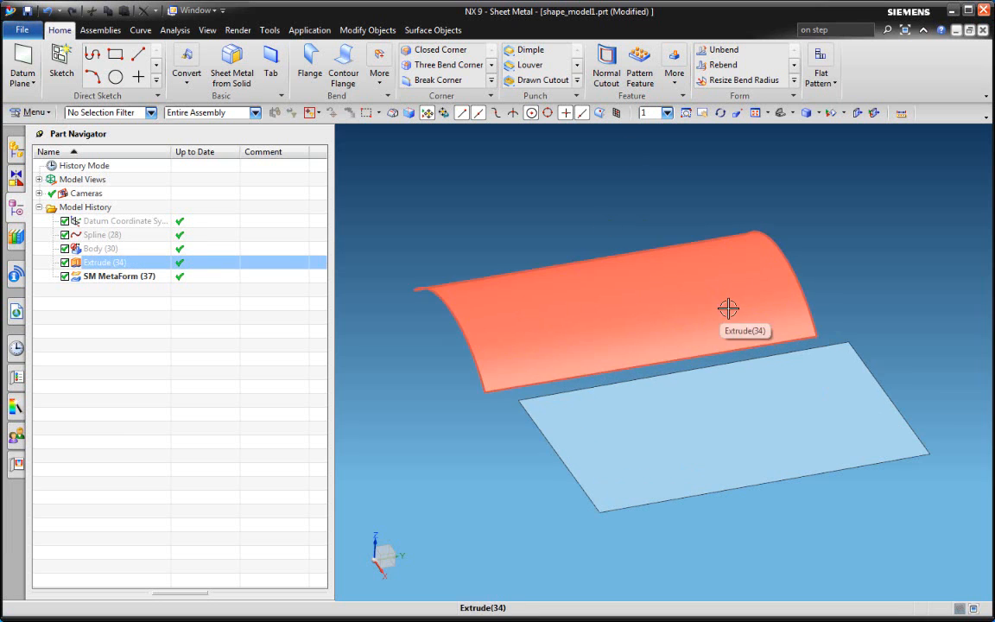
pyautogui.moveTo(723, 306); pyautogui.dragTo(677, 286, button='middle')
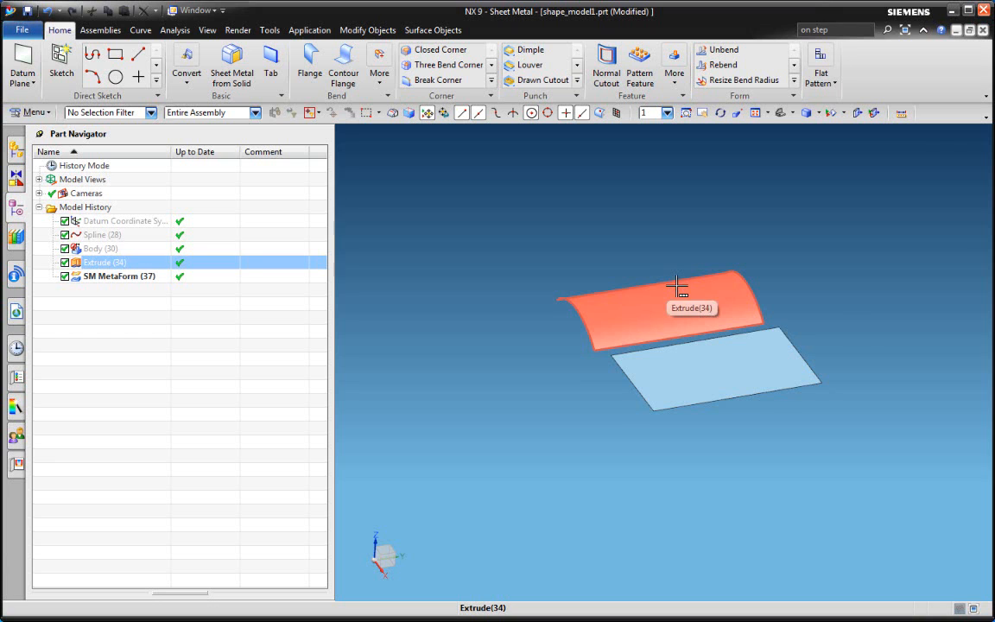
pyautogui.hotkey('ctrl', 'shift', 'k')
pyautogui.click(662, 382)
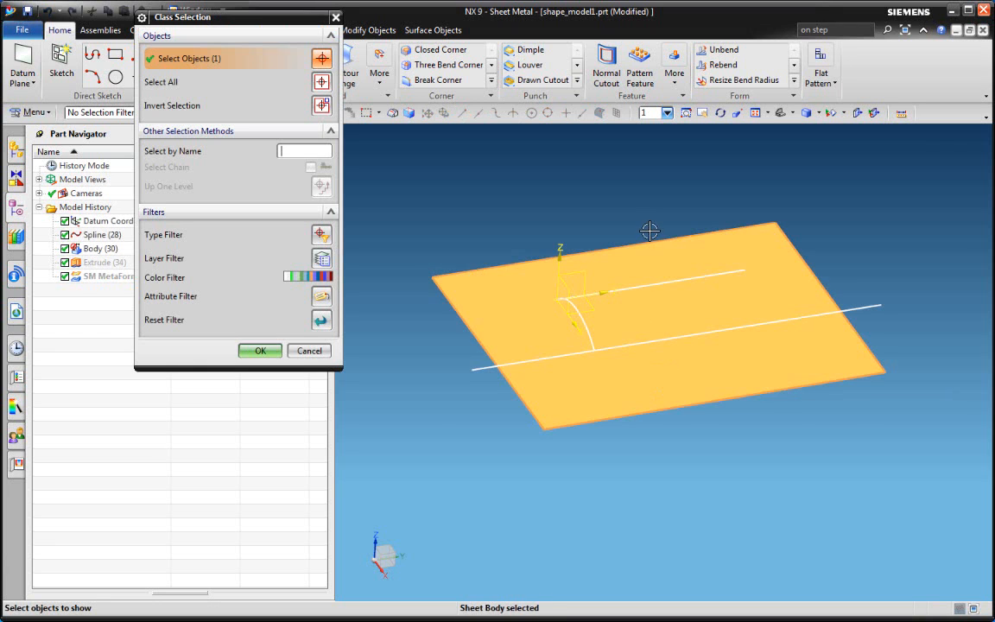
pyautogui.middleClick(649, 231)
# Step: Delete the SM MetaForm feature from the model history
pyautogui.click(110, 278)
pyautogui.rightClick(108, 278)
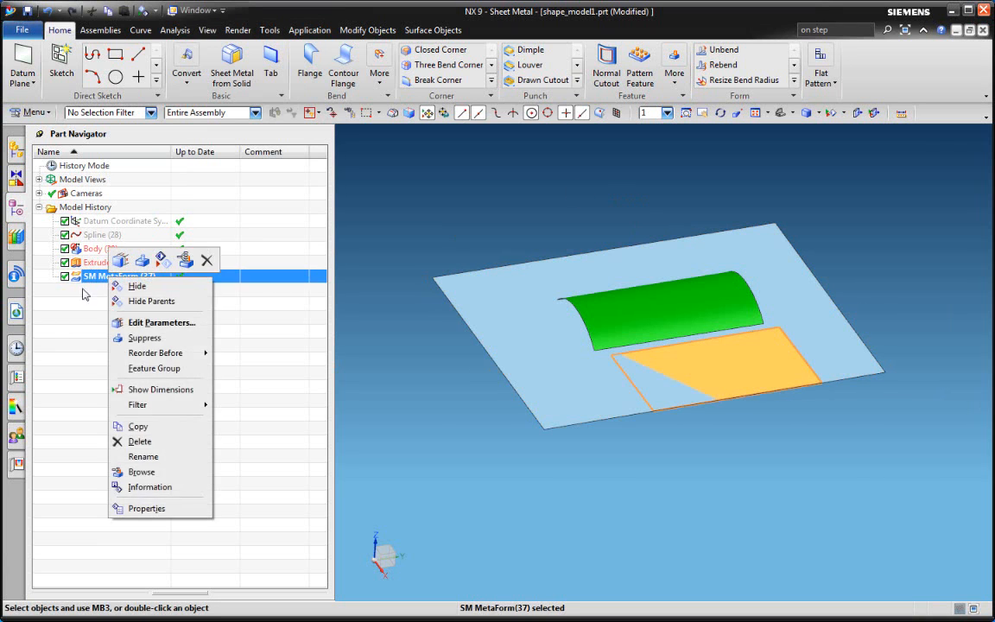
pyautogui.click(132, 400)
# Step: Use Curve Length to create a line from the curved surface's front straight edge, extended 170 mm at the start and past the sheet at the end
pyautogui.moveTo(620, 247); pyautogui.dragTo(619, 281, button='middle')
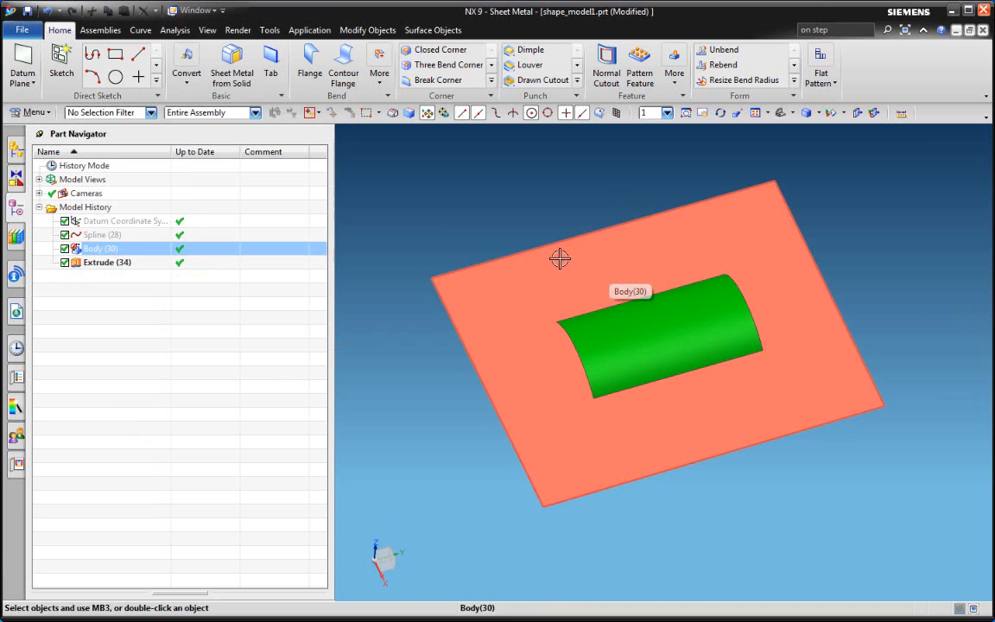
pyautogui.moveTo(552, 211); pyautogui.dragTo(536, 235, button='middle')
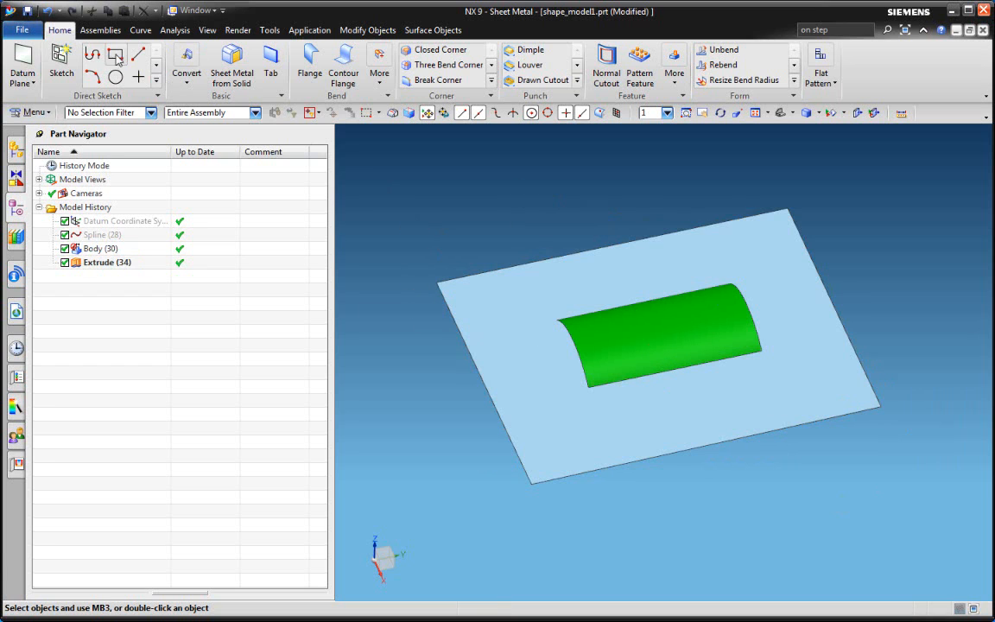
pyautogui.click(140, 32)
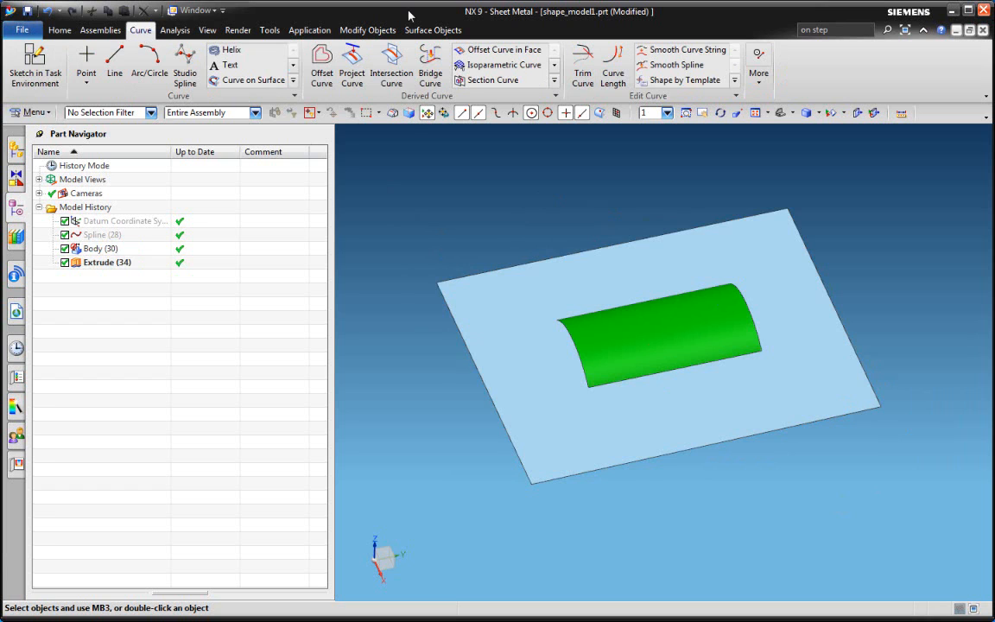
pyautogui.click(614, 76)
pyautogui.click(622, 380)
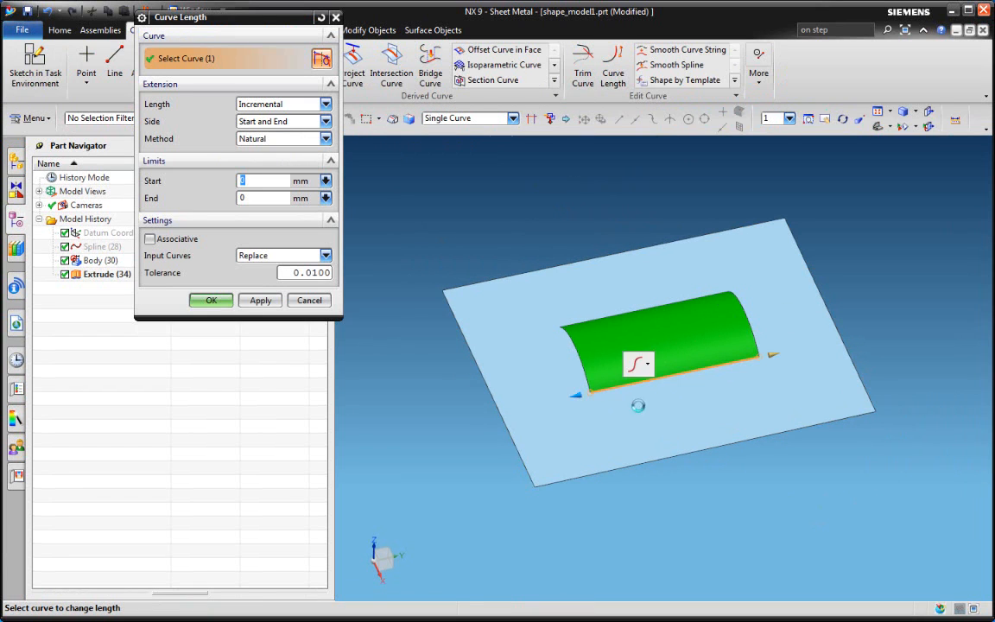
pyautogui.moveTo(587, 396); pyautogui.dragTo(429, 462)
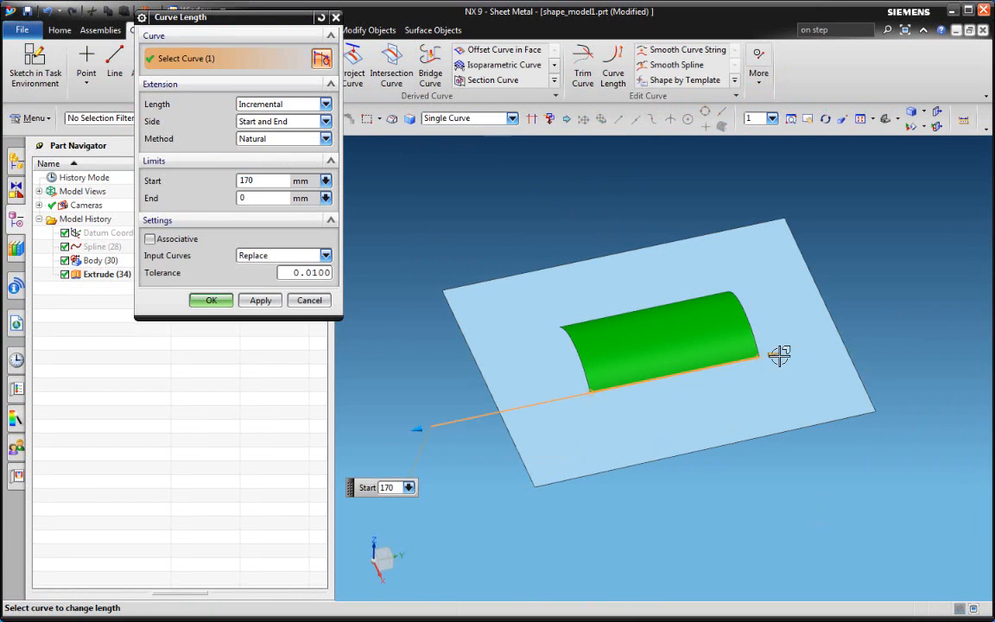
pyautogui.moveTo(777, 353); pyautogui.dragTo(920, 321)
pyautogui.click(260, 300)
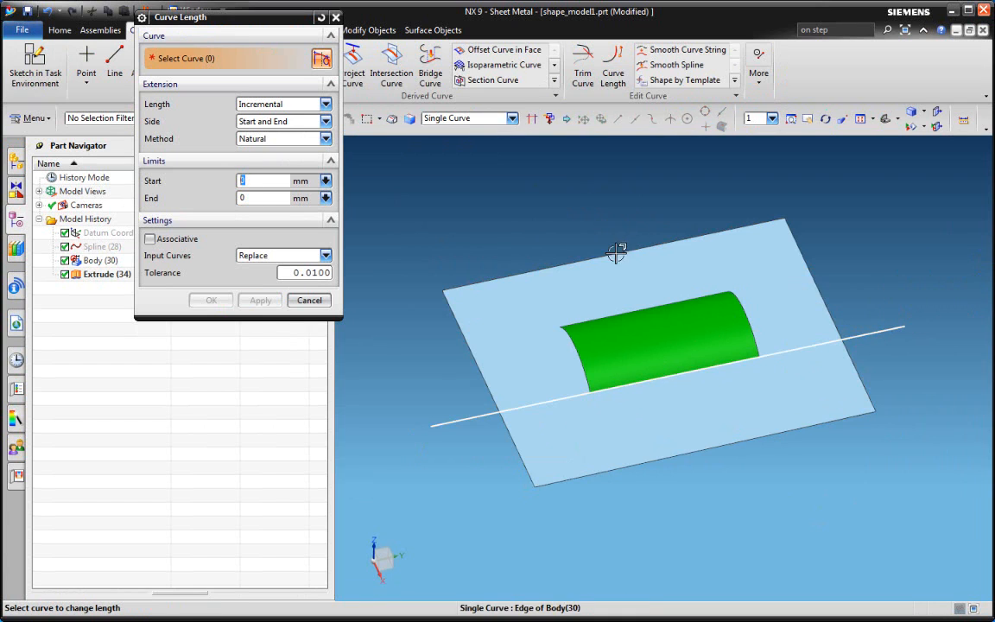
# Step: Create a second line from the curved surface's back straight edge, extended 135 mm at the start and 155 mm at the end
pyautogui.moveTo(618, 249); pyautogui.dragTo(624, 297, button='middle')
pyautogui.click(619, 300)
pyautogui.moveTo(548, 327); pyautogui.dragTo(429, 372)
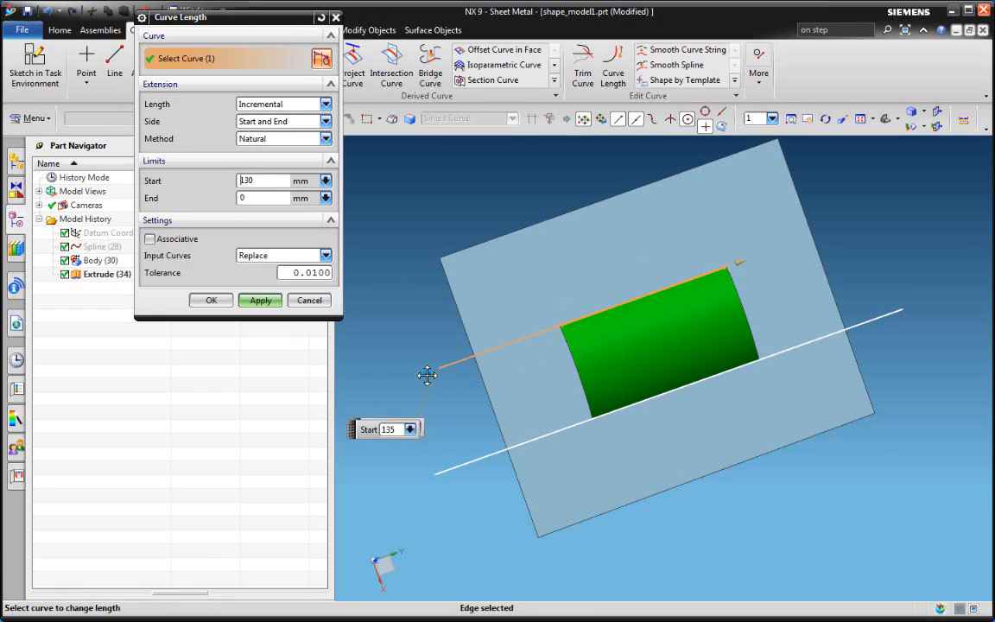
pyautogui.moveTo(748, 264); pyautogui.dragTo(880, 202)
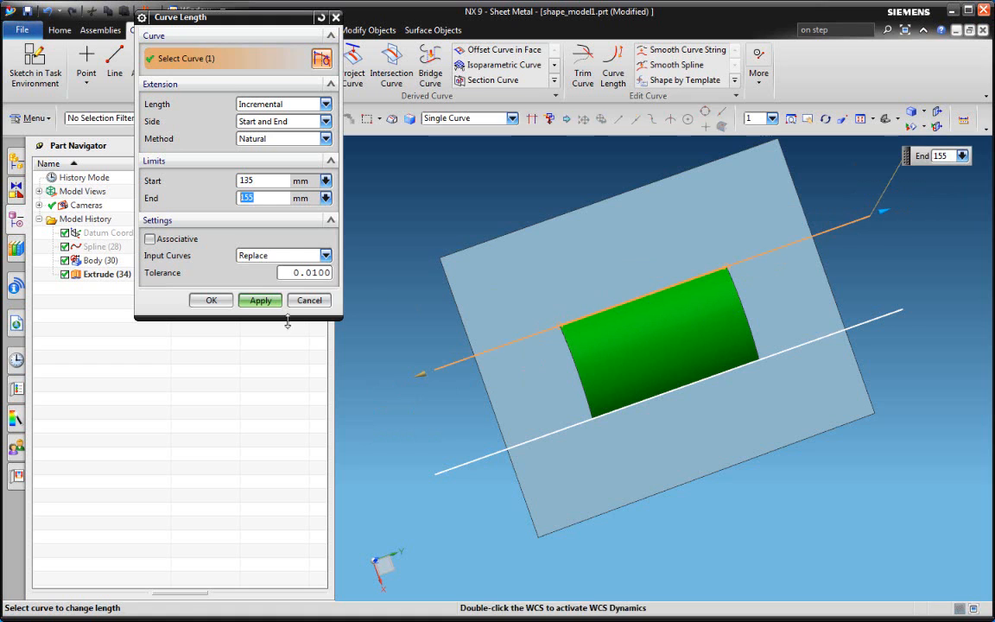
pyautogui.click(210, 299)
# Step: Project both extended lines onto the flat sheet along the Z-axis, non-associatively, with the input curves replaced
pyautogui.moveTo(440, 289); pyautogui.dragTo(444, 334, button='middle')
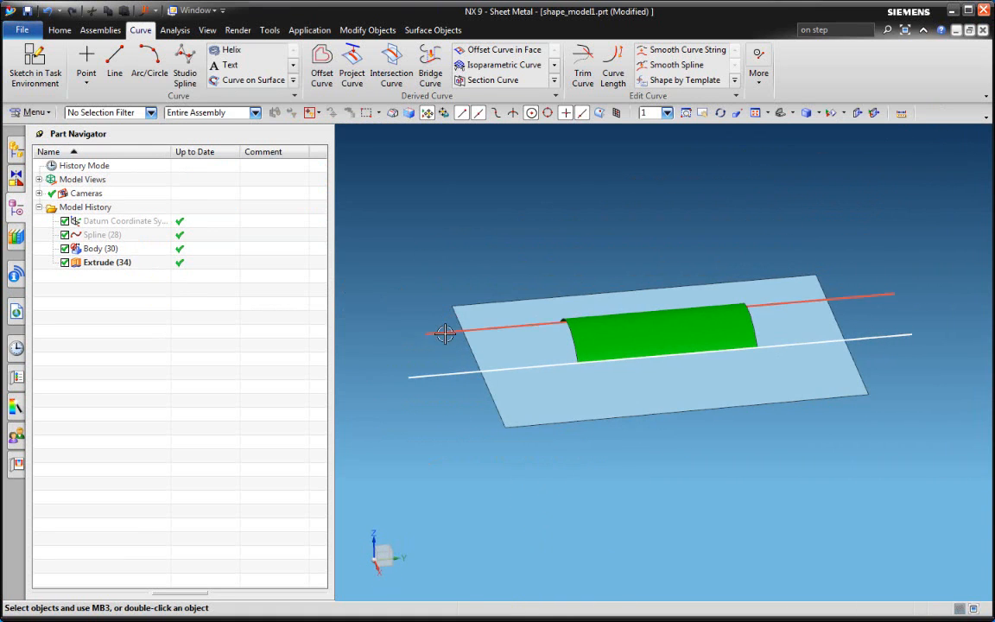
pyautogui.click(444, 332)
pyautogui.click(446, 374)
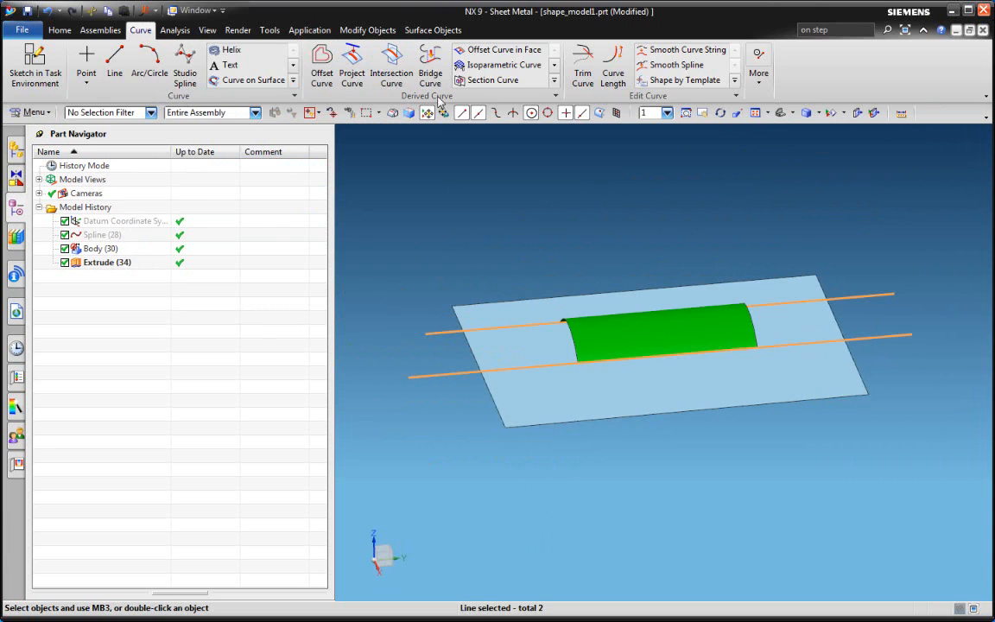
pyautogui.click(352, 65)
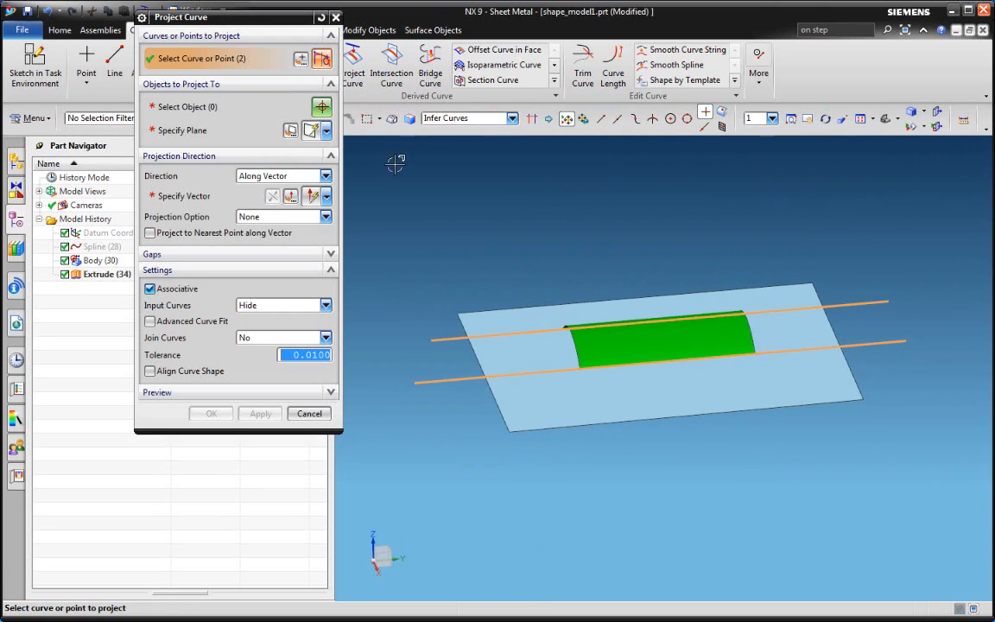
pyautogui.click(208, 107)
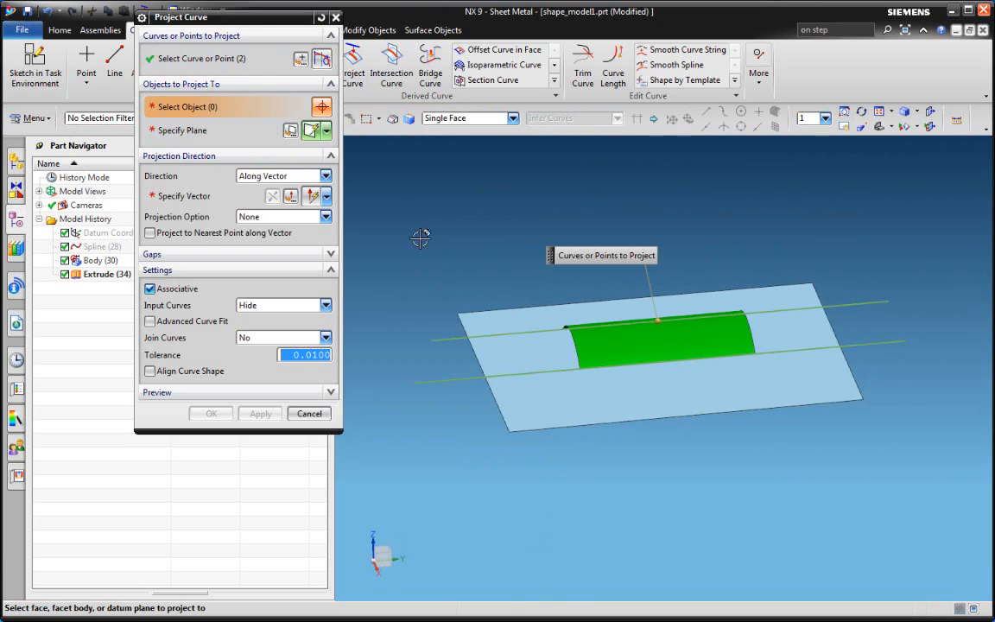
pyautogui.click(488, 346)
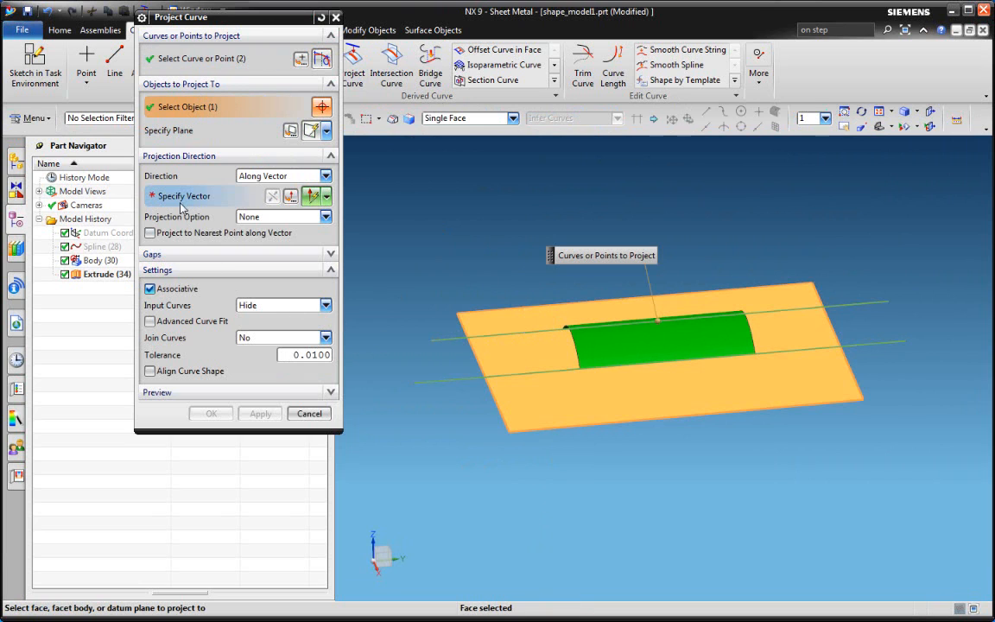
pyautogui.click(664, 340)
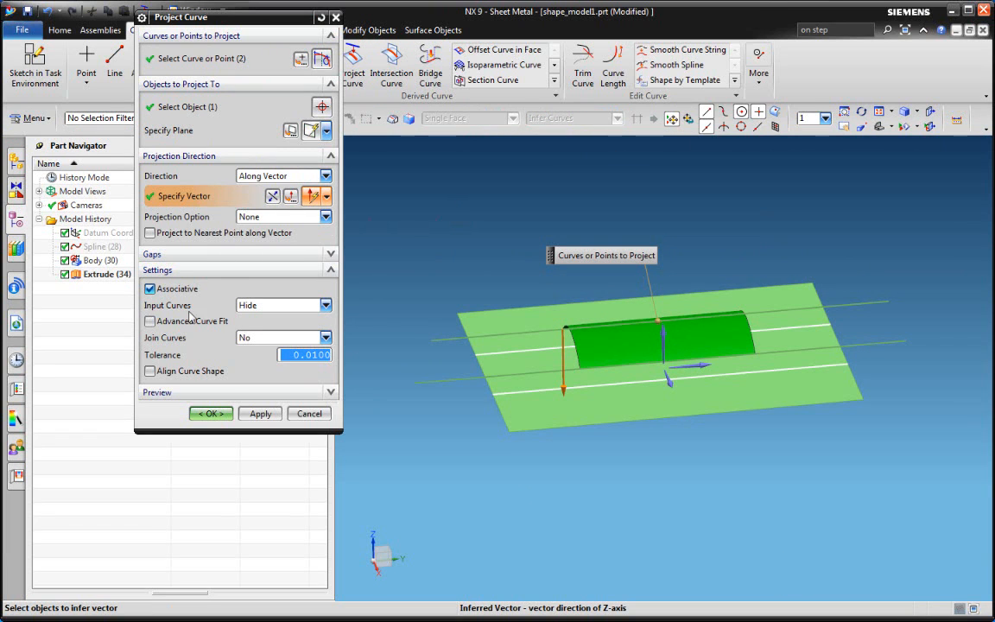
pyautogui.click(171, 291)
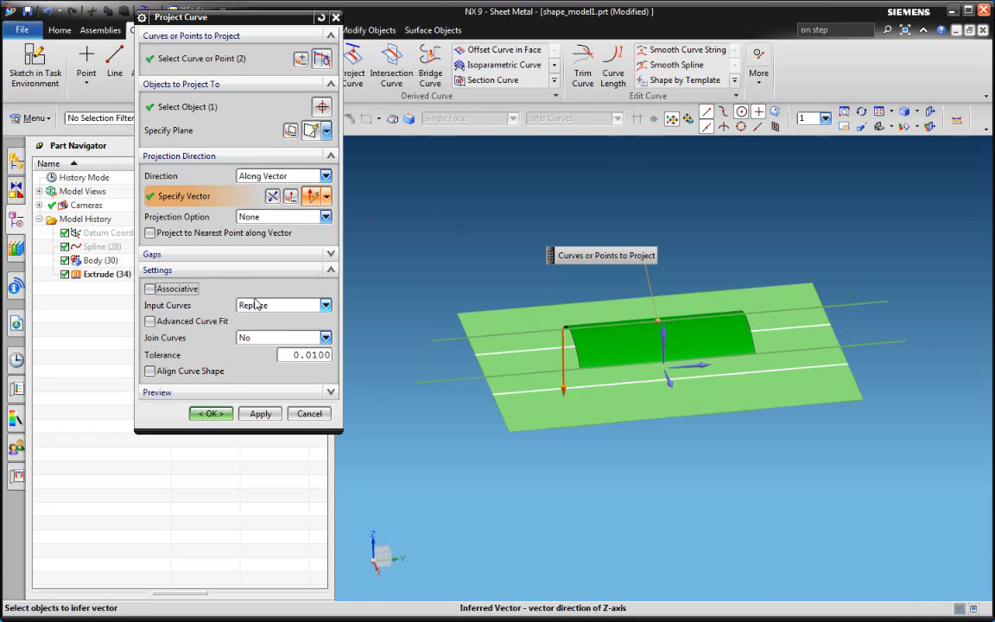
pyautogui.click(212, 414)
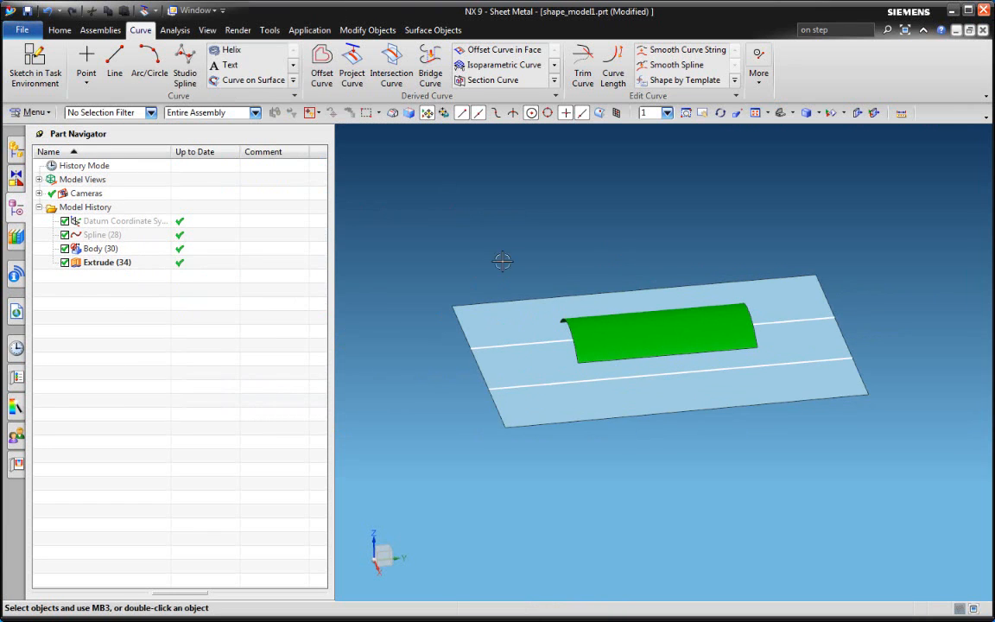
# Step: Create a Point on Face at the middle of the curved surface, with U parameter 0.5 and V parameter 0.5
pyautogui.moveTo(502, 258)
pyautogui.mouseDown(button='middle')
pyautogui.moveTo(536, 255)
pyautogui.moveTo(588, 302)
pyautogui.moveTo(579, 261)
pyautogui.moveTo(650, 267)
pyautogui.moveTo(648, 258)
pyautogui.moveTo(651, 269)
pyautogui.moveTo(622, 264)
pyautogui.moveTo(611, 275)
pyautogui.mouseUp(button='middle')
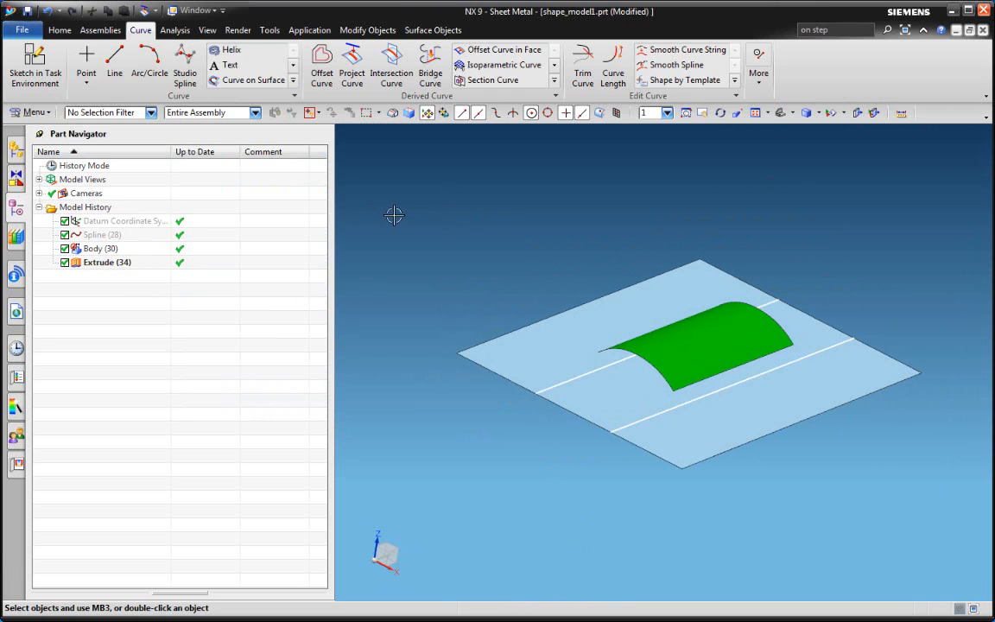
pyautogui.click(86, 57)
pyautogui.click(177, 57)
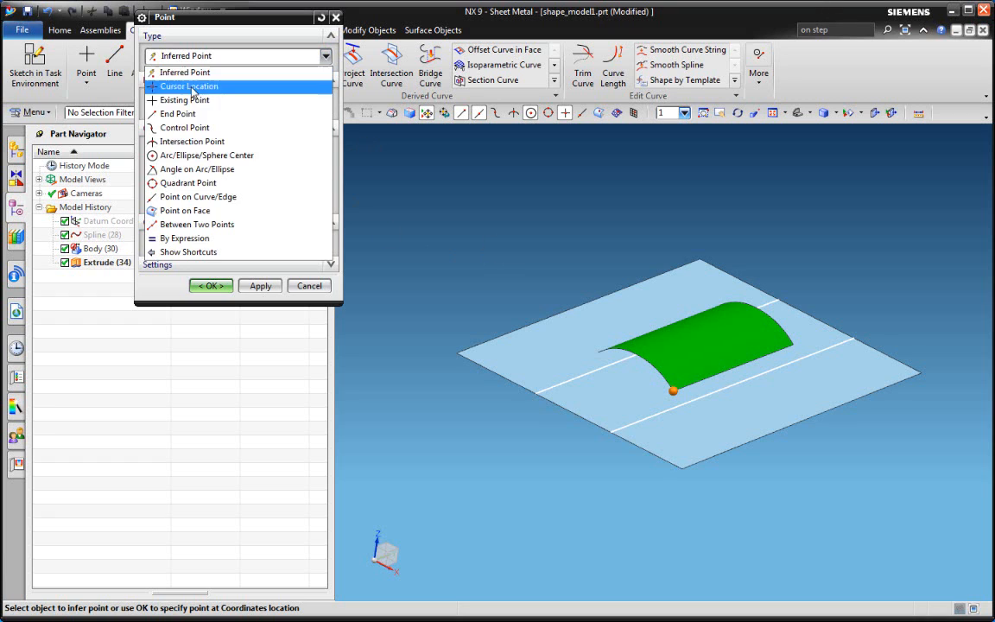
pyautogui.click(190, 210)
pyautogui.click(712, 342)
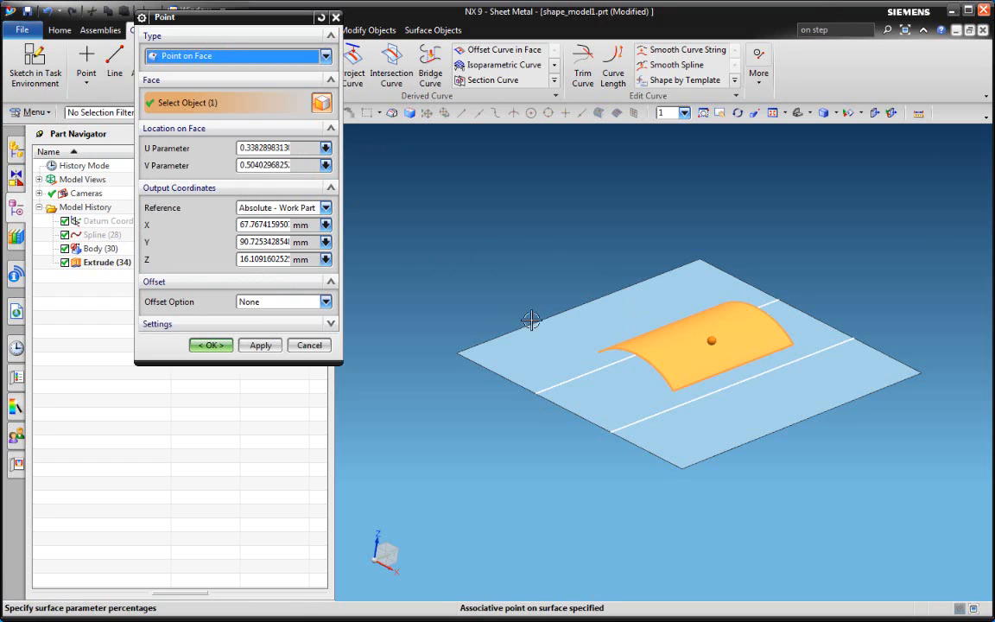
pyautogui.doubleClick(250, 149)
pyautogui.write('.')
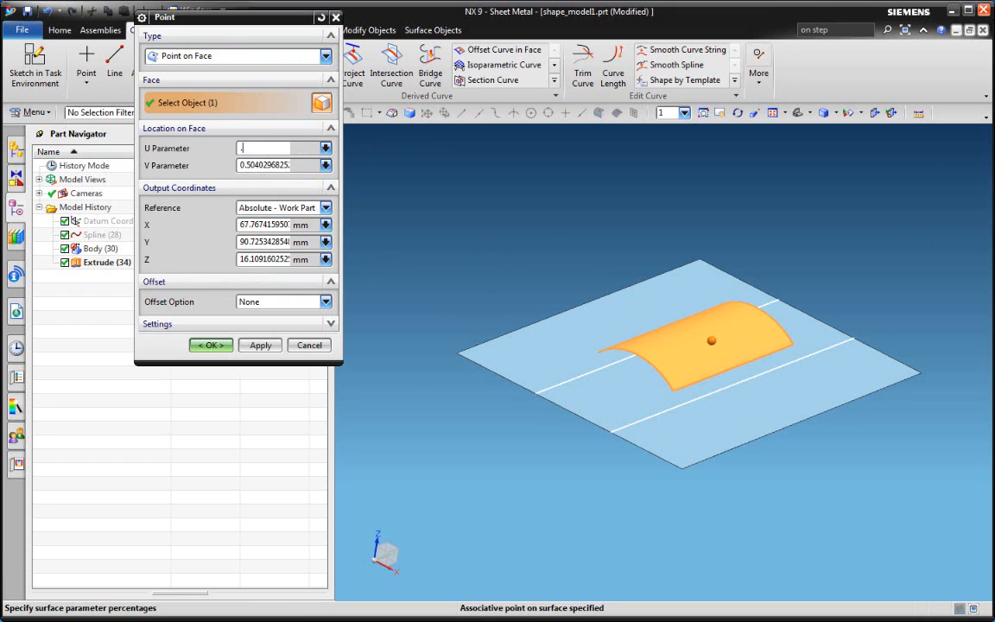
pyautogui.write('5')
pyautogui.press('Tab')
pyautogui.write('.5')
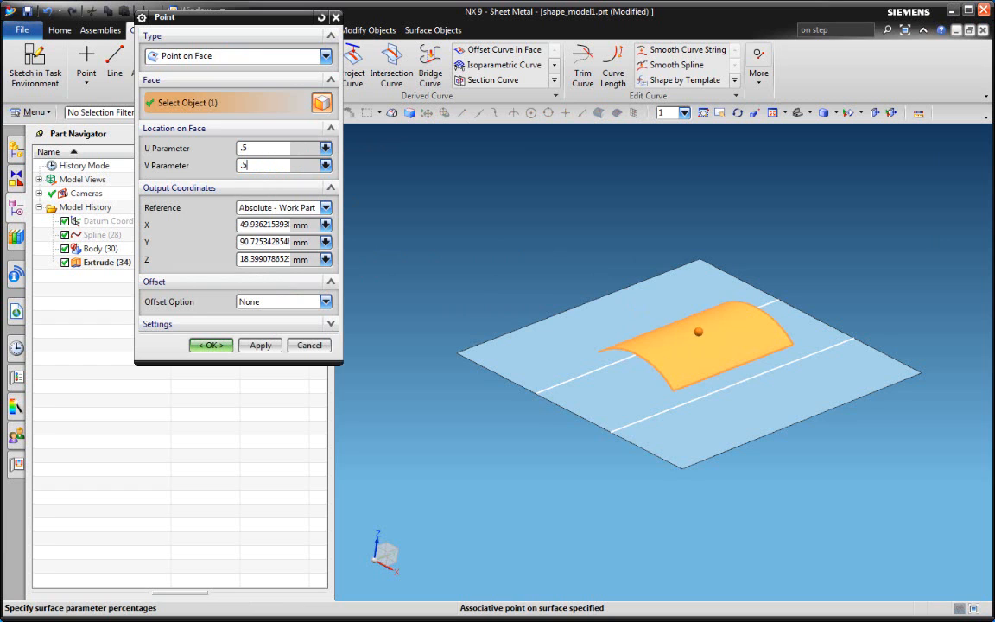
pyautogui.press('Tab')
pyautogui.click(211, 345)
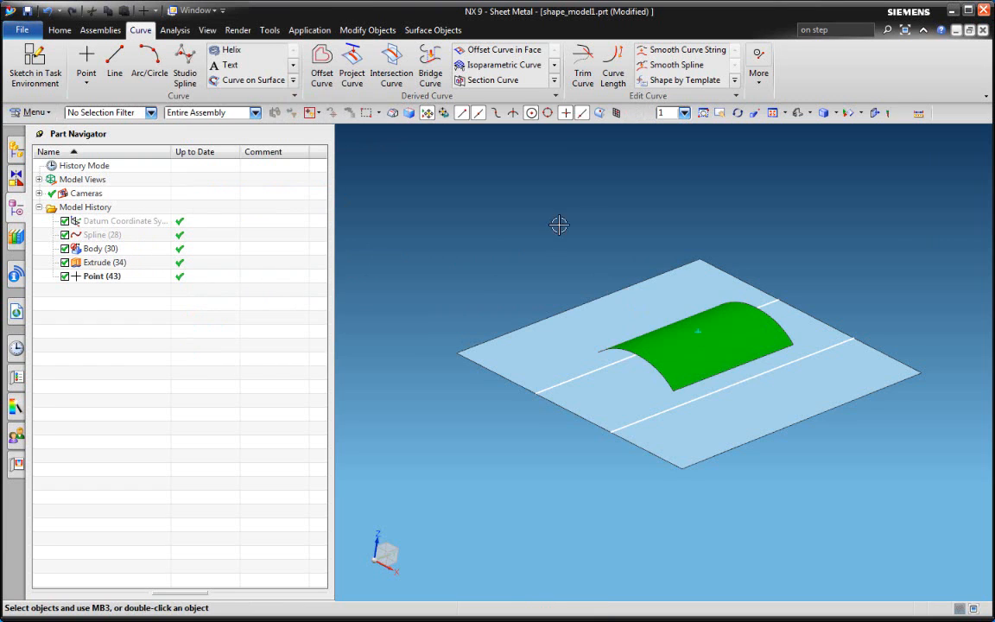
# Step: Project the mid-face point onto the flat sheet along the Z-axis, non-associatively, with the input point kept
pyautogui.moveTo(560, 222); pyautogui.dragTo(571, 190, button='middle')
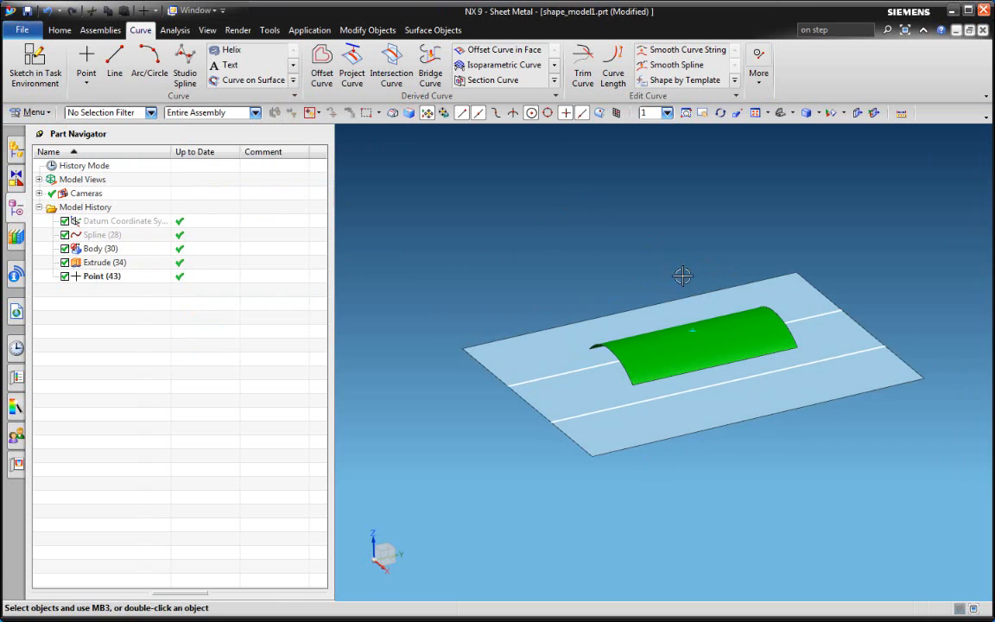
pyautogui.click(696, 326)
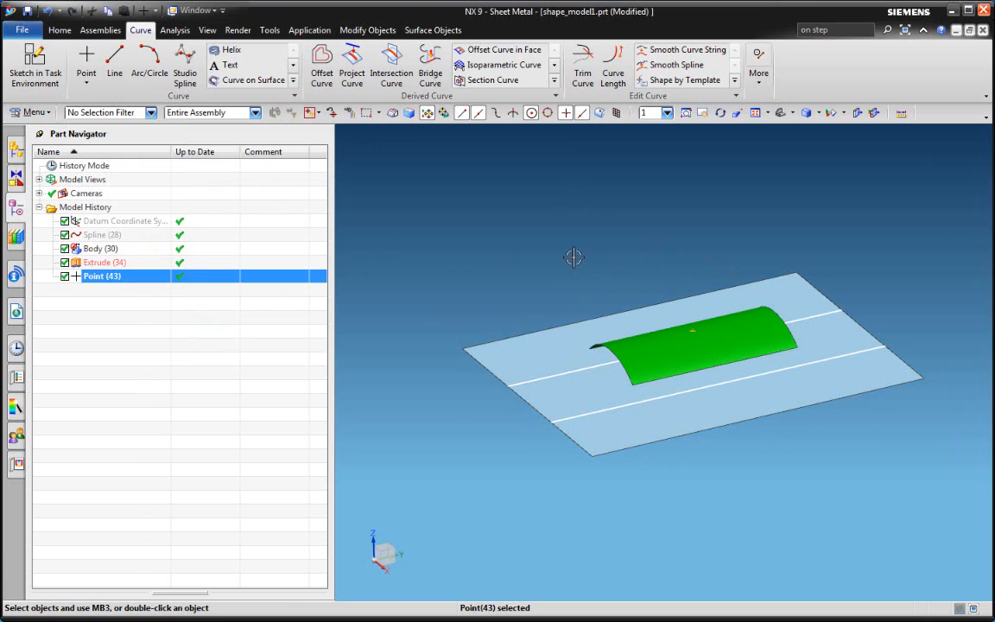
pyautogui.click(352, 65)
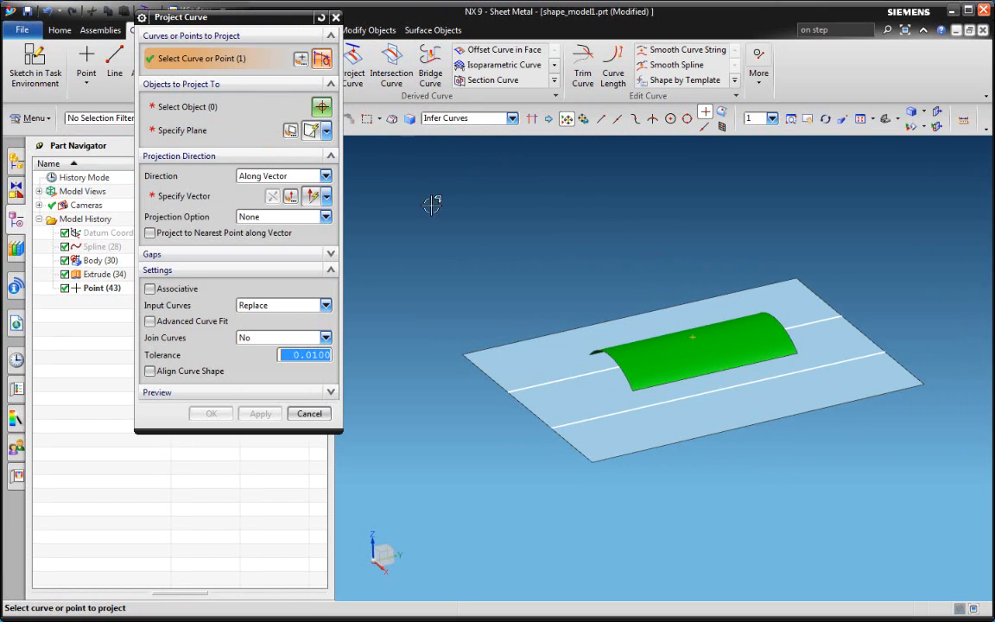
pyautogui.click(207, 110)
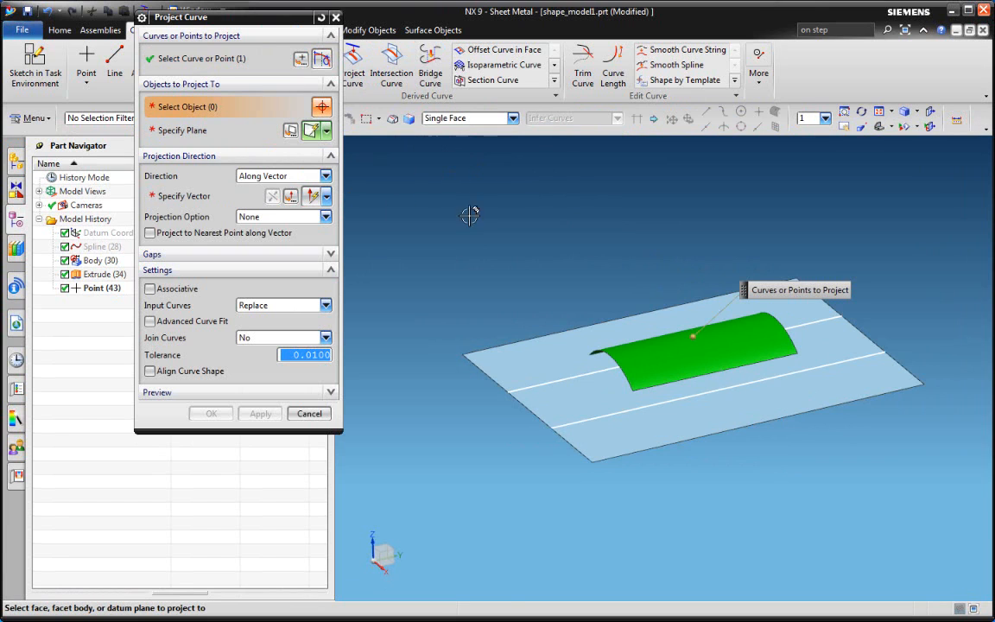
pyautogui.click(672, 422)
pyautogui.click(184, 196)
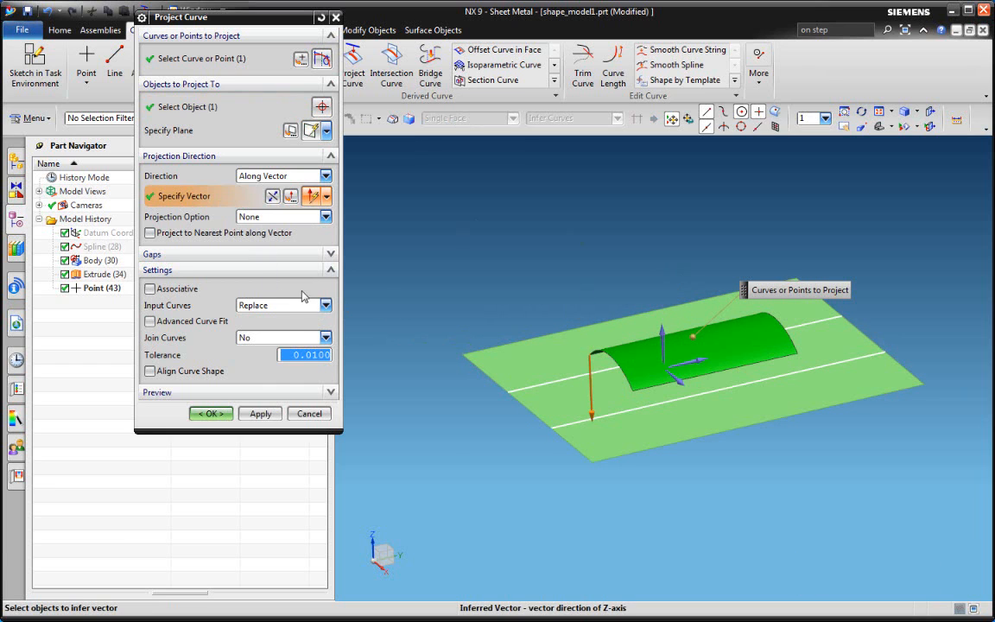
pyautogui.click(325, 305)
pyautogui.click(259, 317)
pyautogui.click(221, 415)
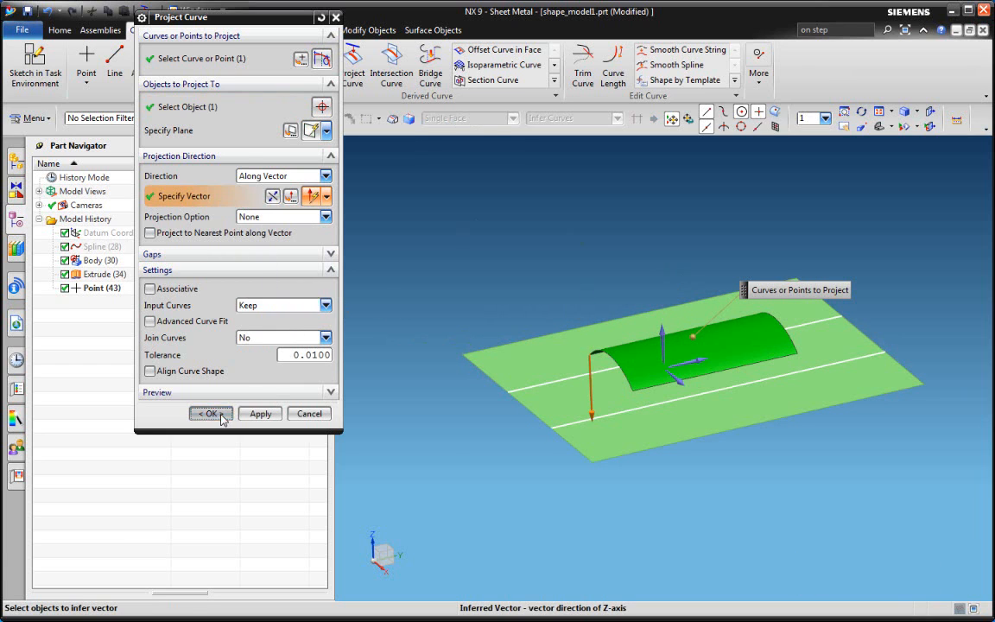
pyautogui.moveTo(575, 248); pyautogui.dragTo(566, 235, button='middle')
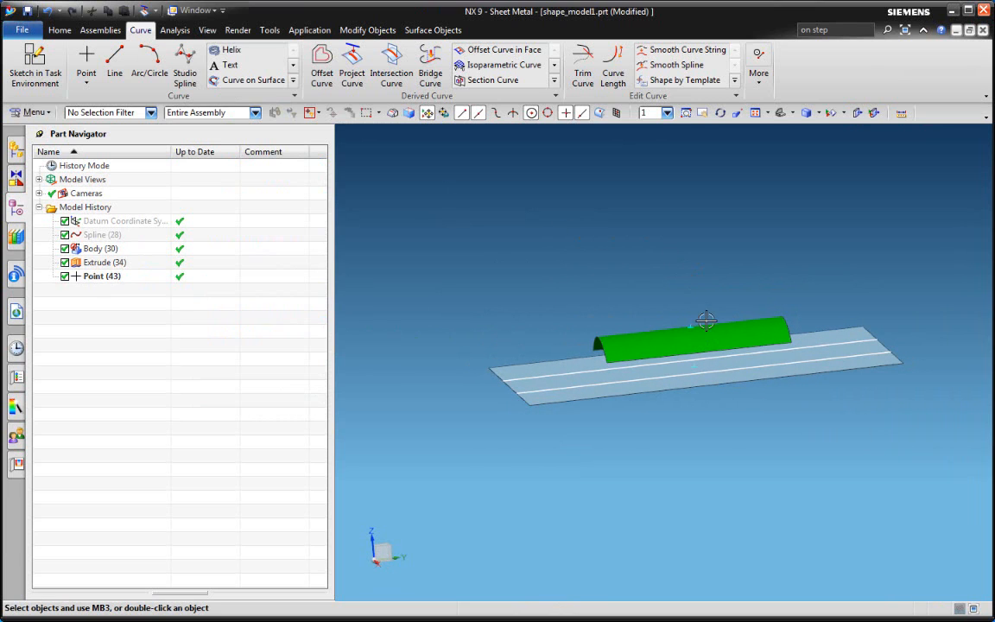
pyautogui.moveTo(566, 260); pyautogui.dragTo(577, 288, button='middle')
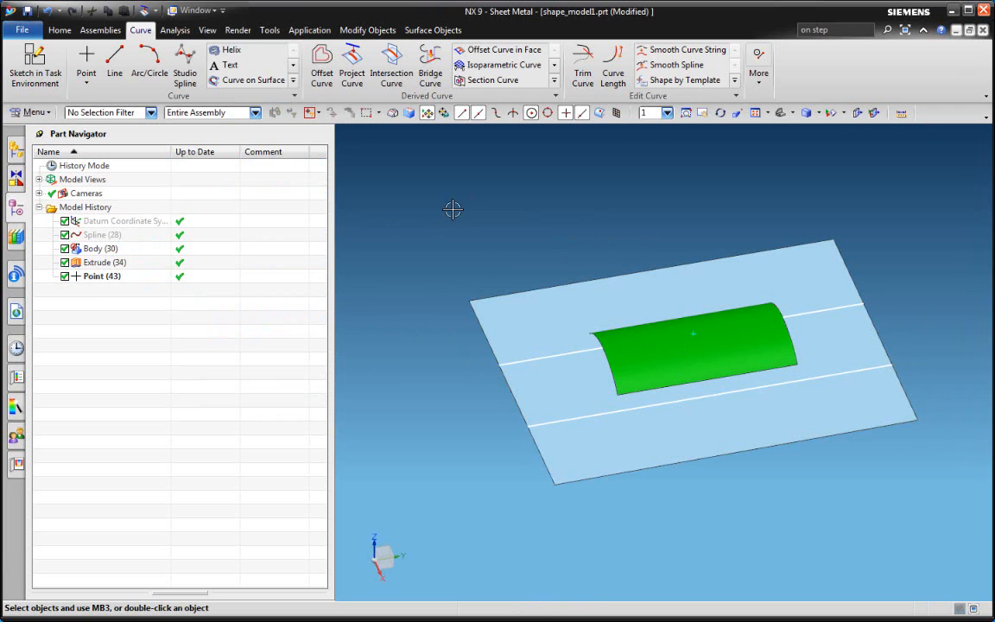
# Step: Start a MetaForm feature with the curved surface as start region and the flat sheet as end region
pyautogui.click(22, 30)
pyautogui.click(61, 32)
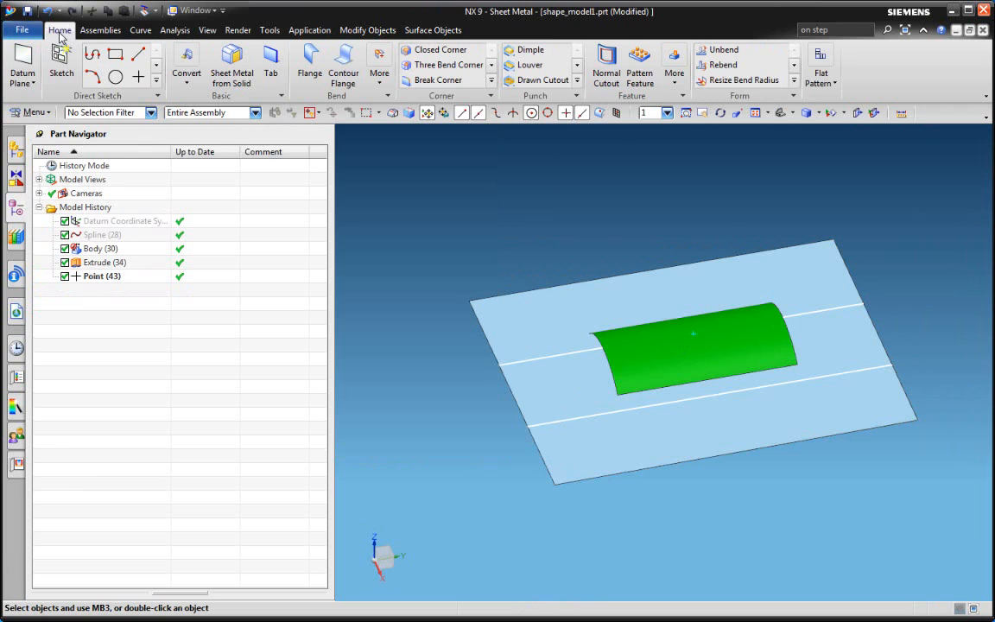
pyautogui.click(380, 70)
pyautogui.click(400, 186)
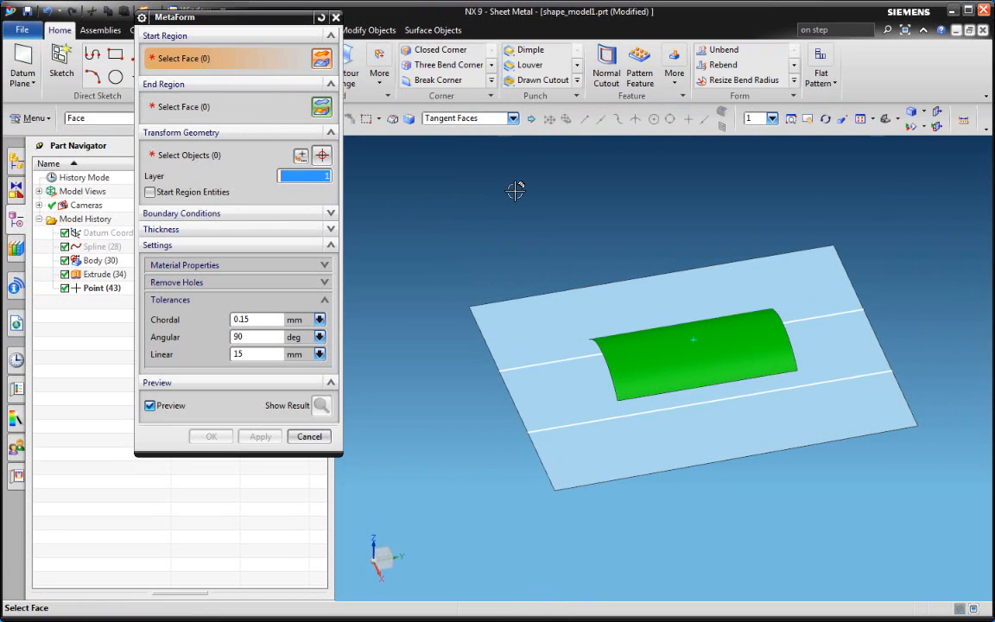
pyautogui.click(647, 366)
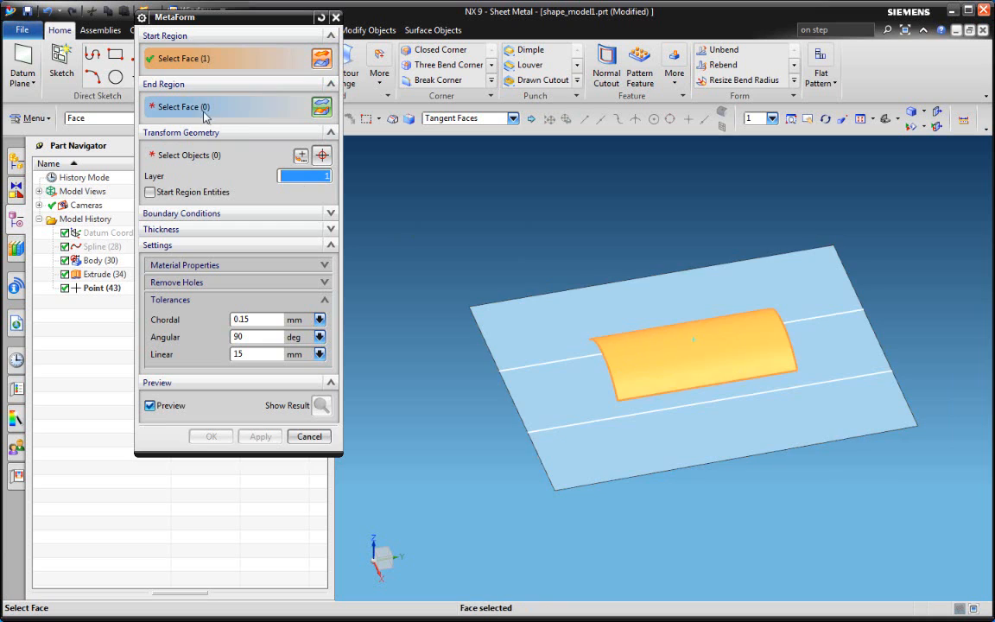
pyautogui.click(195, 107)
pyautogui.click(627, 457)
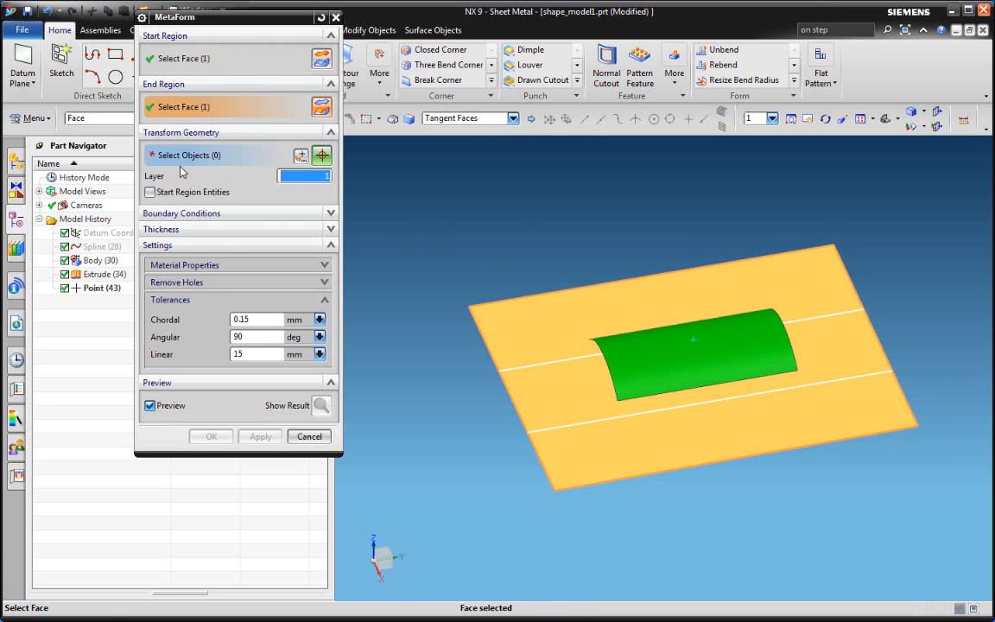
# Step: Restrict selection to edges and choose all four boundary edges of the curved surface as the MetaForm transform geometry
pyautogui.click(102, 119)
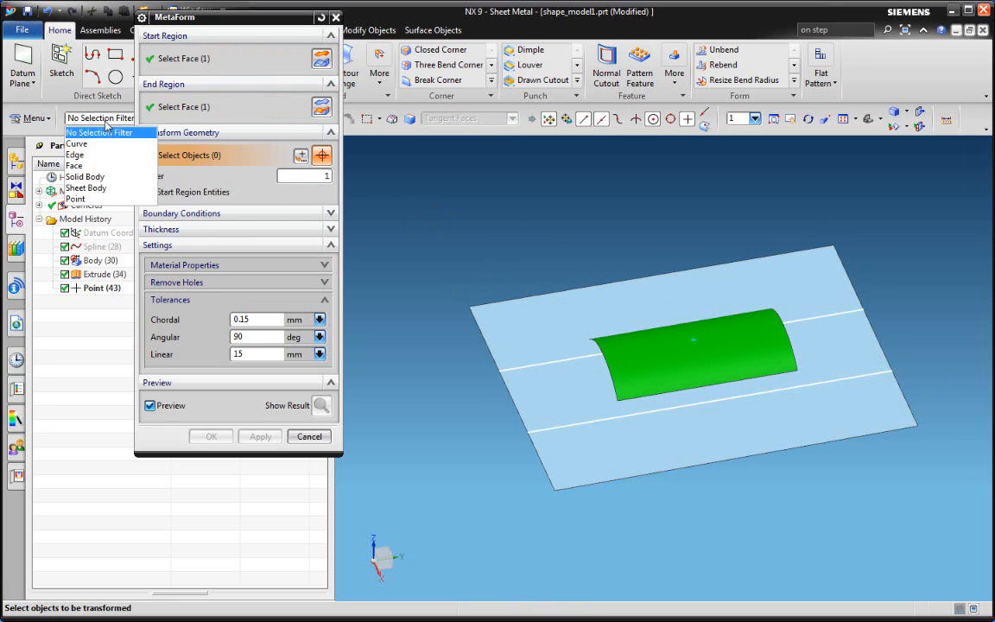
pyautogui.click(89, 153)
pyautogui.scroll(3, 643, 391)
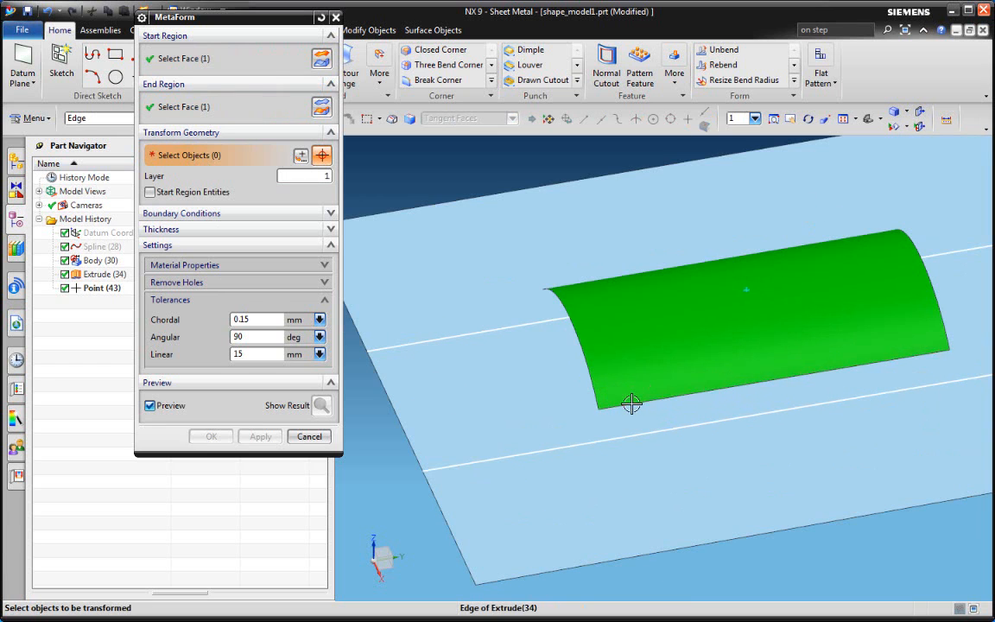
pyautogui.click(633, 403)
pyautogui.click(584, 368)
pyautogui.moveTo(658, 272); pyautogui.dragTo(625, 277, button='middle')
pyautogui.click(657, 255)
pyautogui.click(904, 233)
pyautogui.scroll(-3, 631, 364)
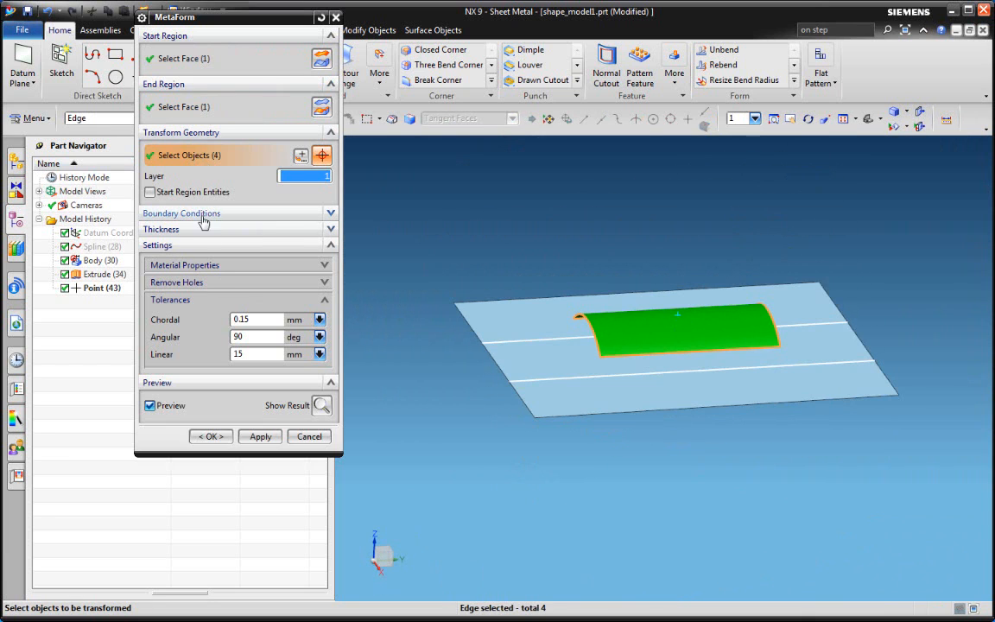
# Step: Add a Point-to-Point boundary condition from the curved surface's mid-face point to its projected point on the flat sheet
pyautogui.click(197, 133)
pyautogui.click(195, 84)
pyautogui.click(195, 36)
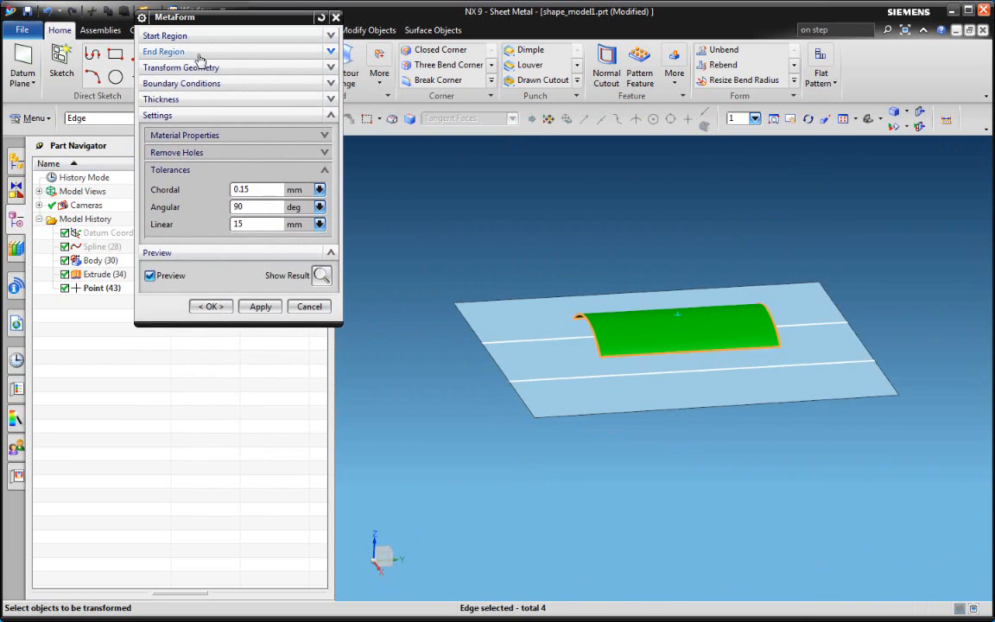
pyautogui.click(182, 83)
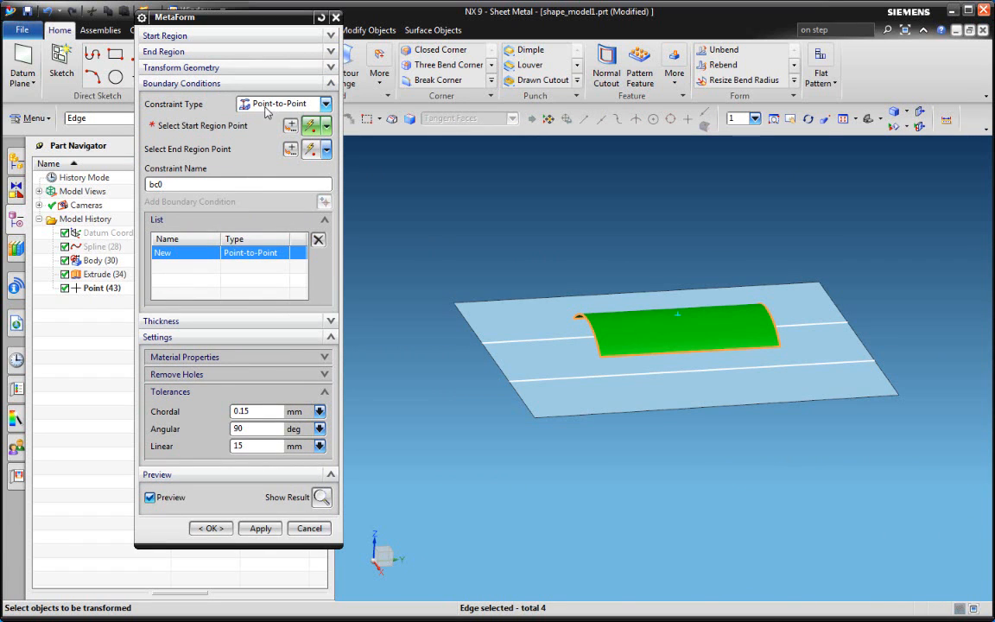
pyautogui.click(209, 128)
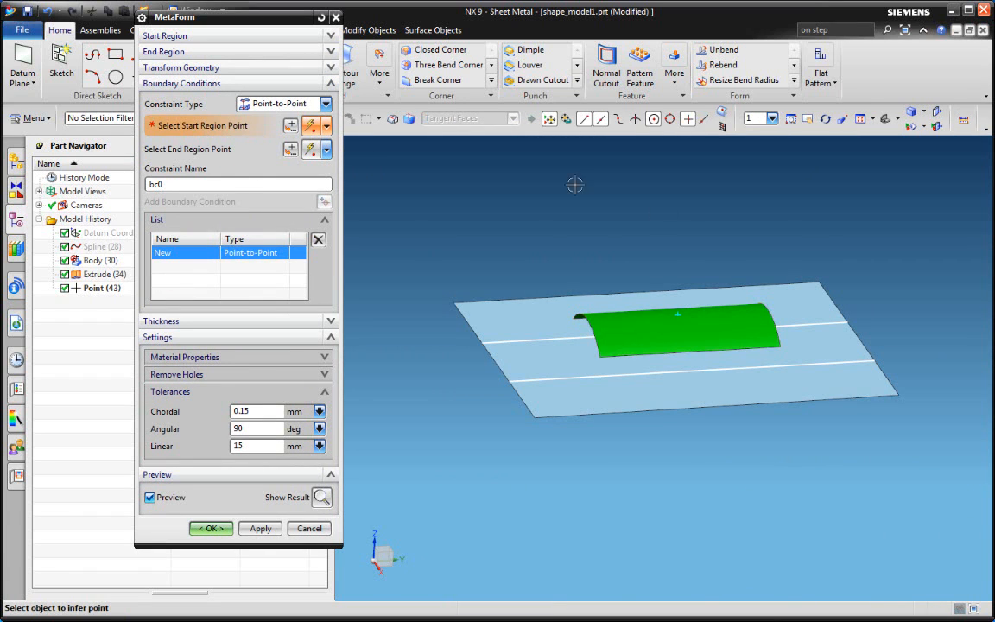
pyautogui.click(683, 310)
pyautogui.moveTo(704, 333); pyautogui.dragTo(734, 348, button='middle')
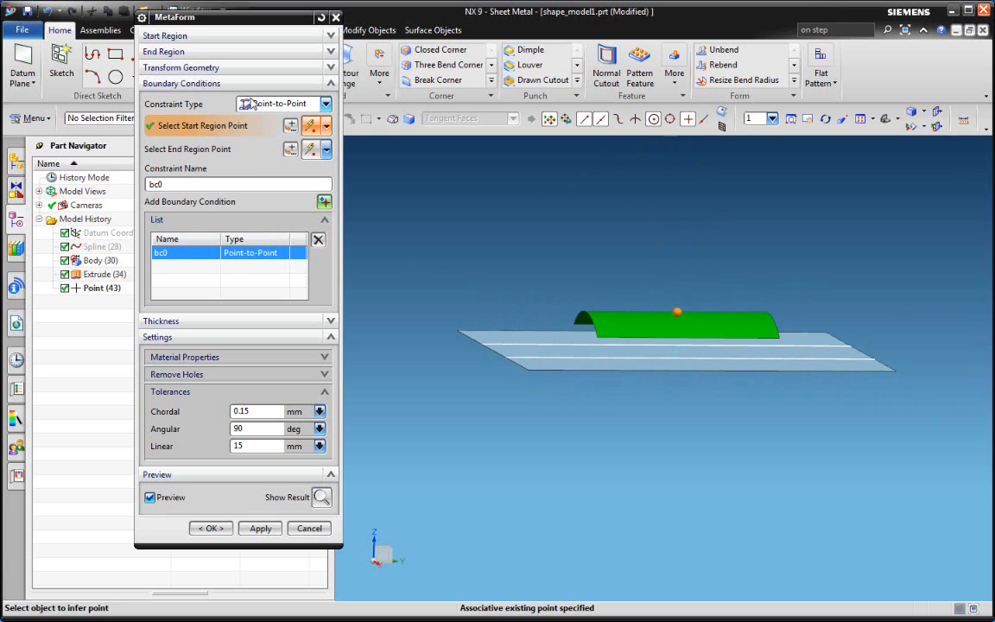
pyautogui.click(184, 150)
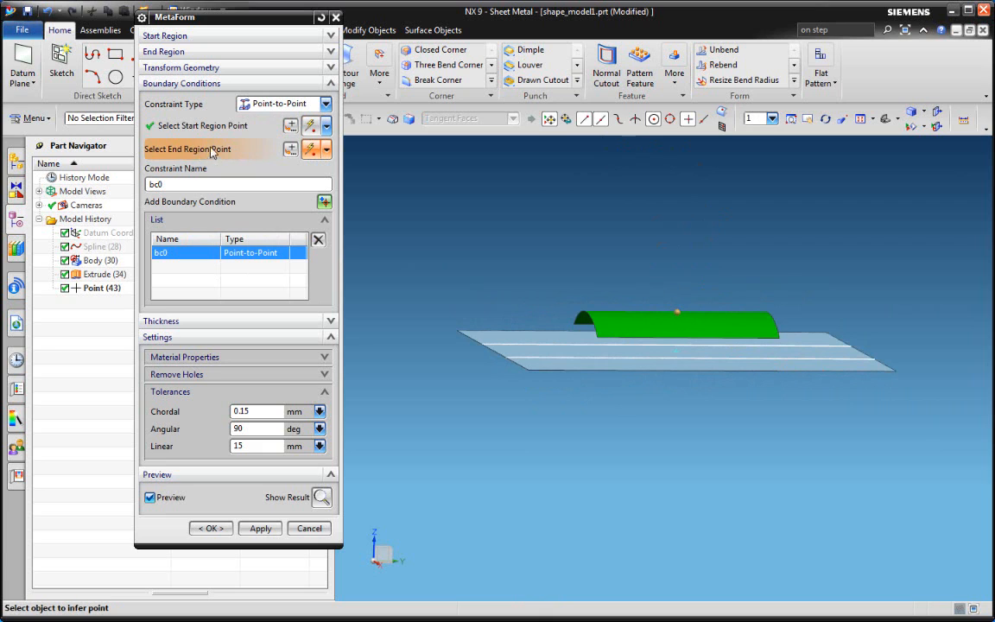
pyautogui.click(677, 350)
pyautogui.moveTo(510, 209); pyautogui.dragTo(476, 219, button='middle')
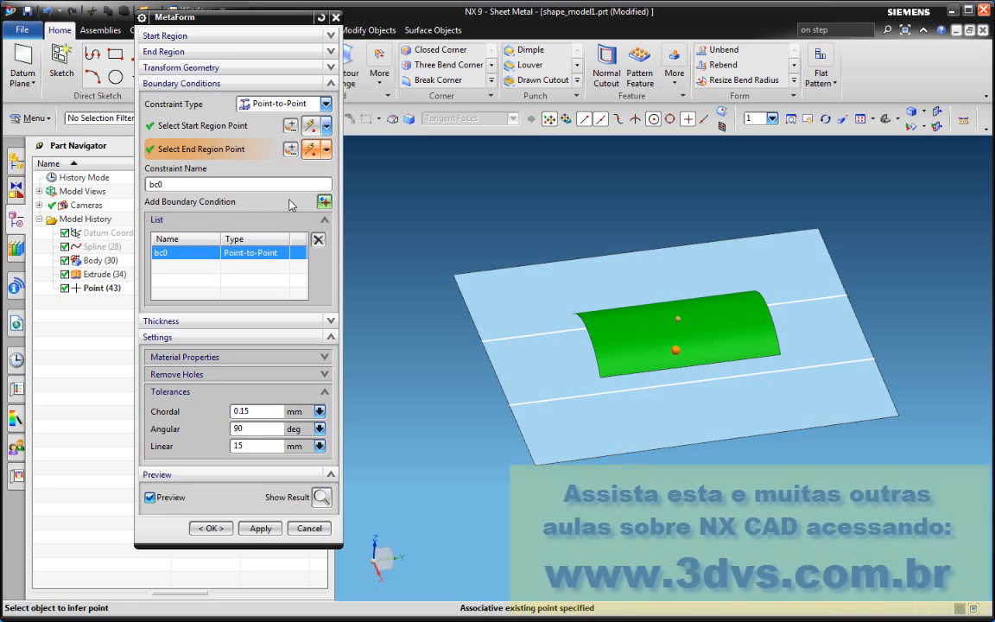
pyautogui.click(324, 201)
# Step: Define a Curve-along-Curve boundary condition from the curved surface's back straight edge to the back projected line on the sheet
pyautogui.click(280, 103)
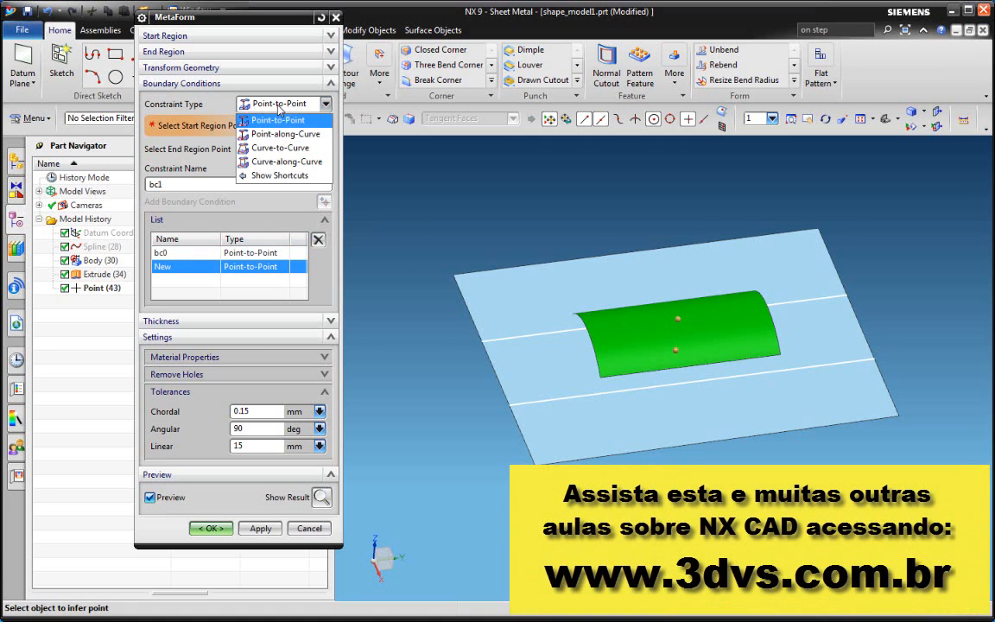
pyautogui.click(285, 161)
pyautogui.moveTo(622, 268); pyautogui.dragTo(623, 311, button='middle')
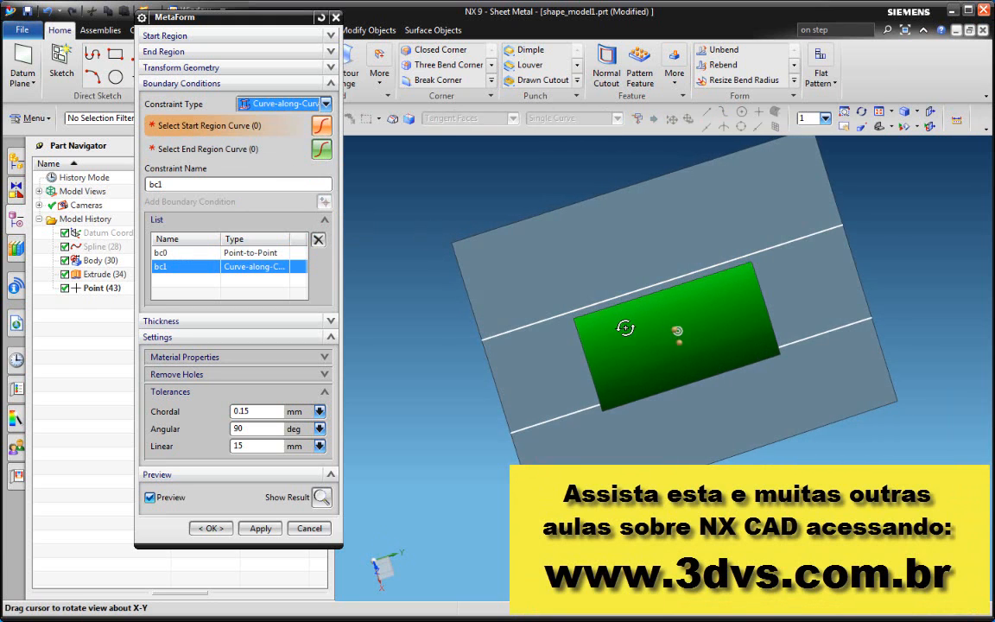
pyautogui.click(587, 316)
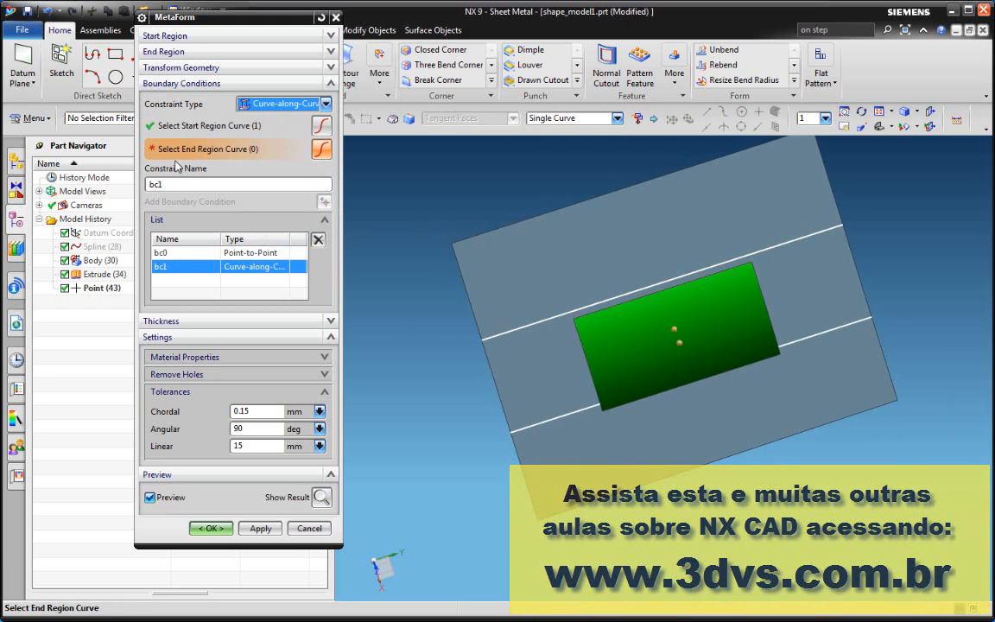
pyautogui.click(496, 338)
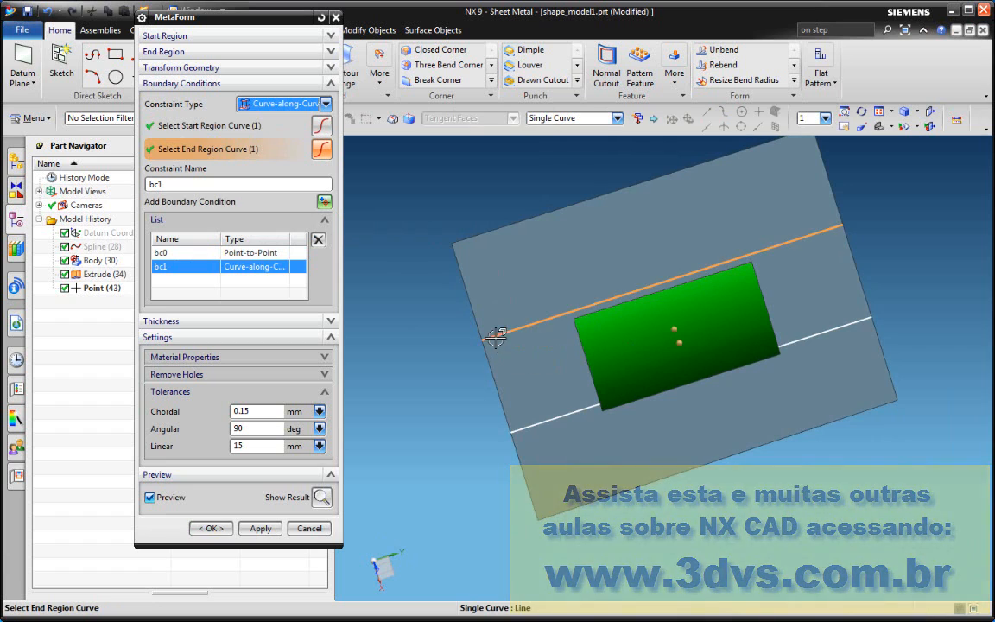